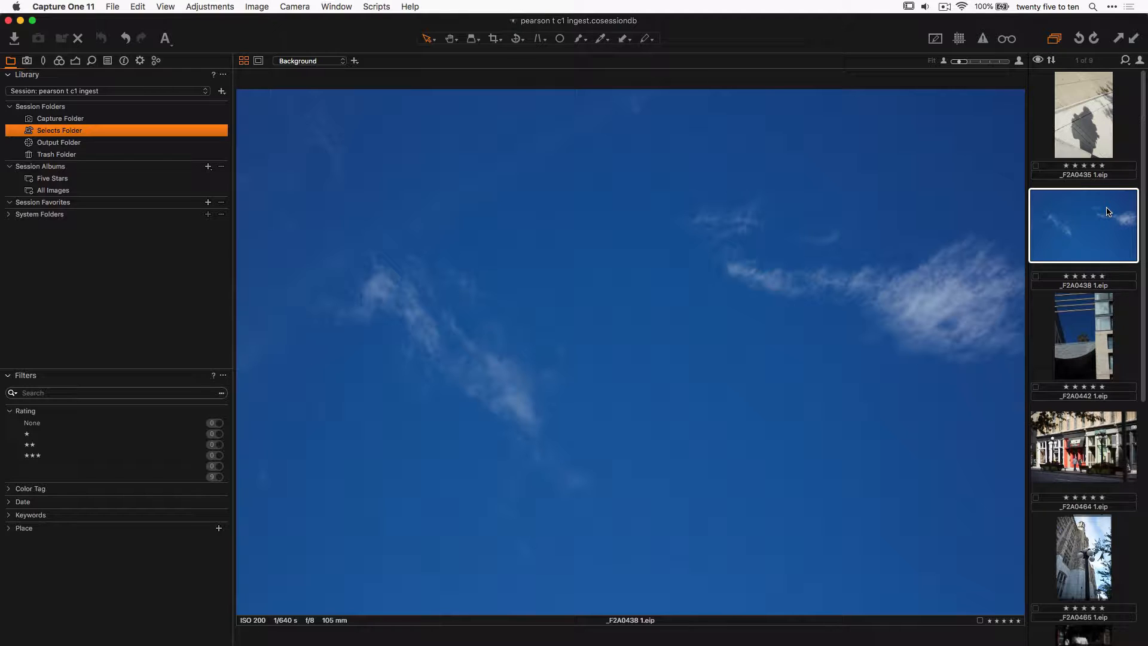
- Move the blue sky photo _F2A0438 to directly after _F2A0442 in the image browser
{"action": "left_click", "coordinate": [1089, 135]}
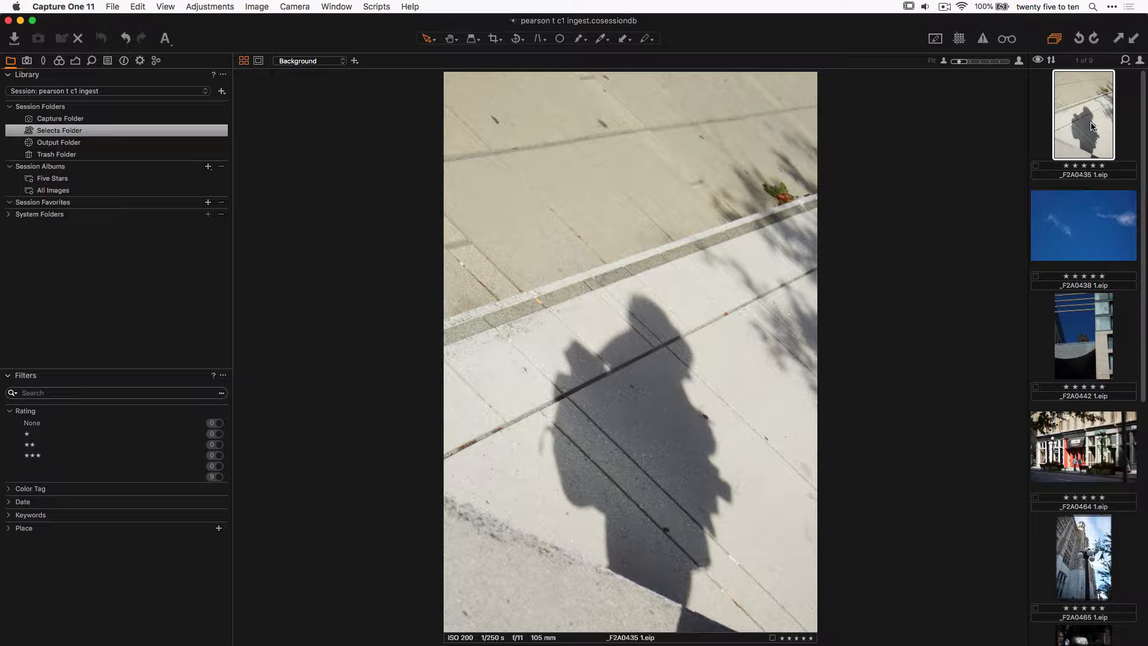
{"action": "left_click", "coordinate": [1089, 226]}
{"action": "left_click_drag", "start_coordinate": [1070, 221], "coordinate": [1079, 414]}
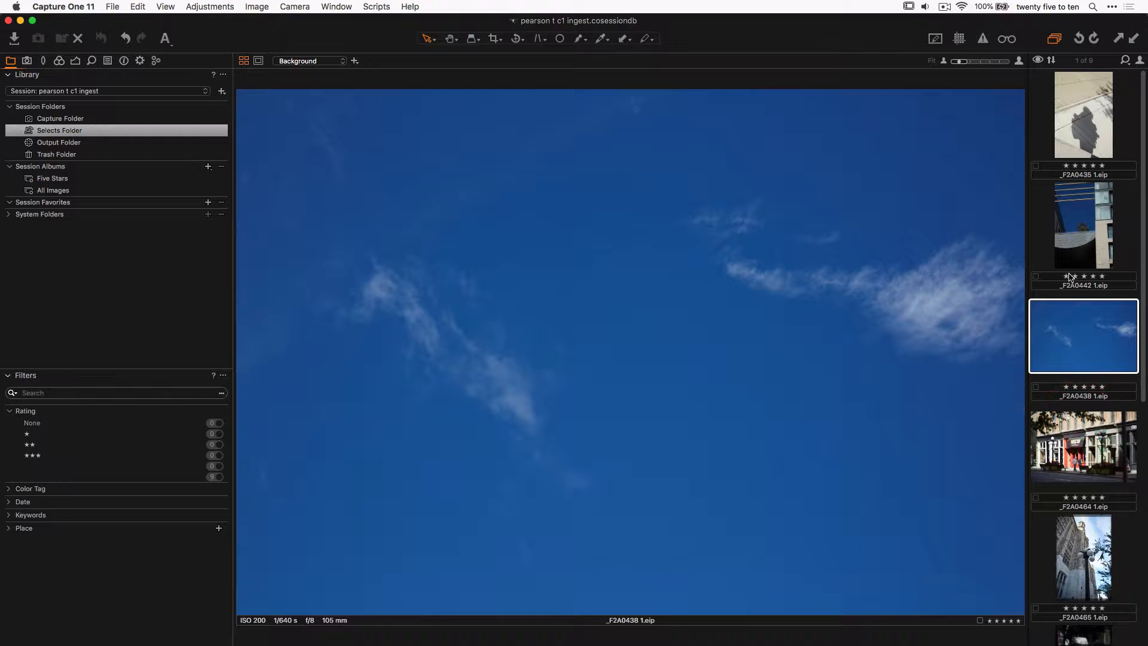
- Arrange the thumbnails as 0438, 0442, 0464, 0481, 0435, 0465, 0511, 0496, 0553 in a two-column browser, and narrow it back to one column
{"action": "left_click_drag", "start_coordinate": [1024, 209], "coordinate": [944, 211]}
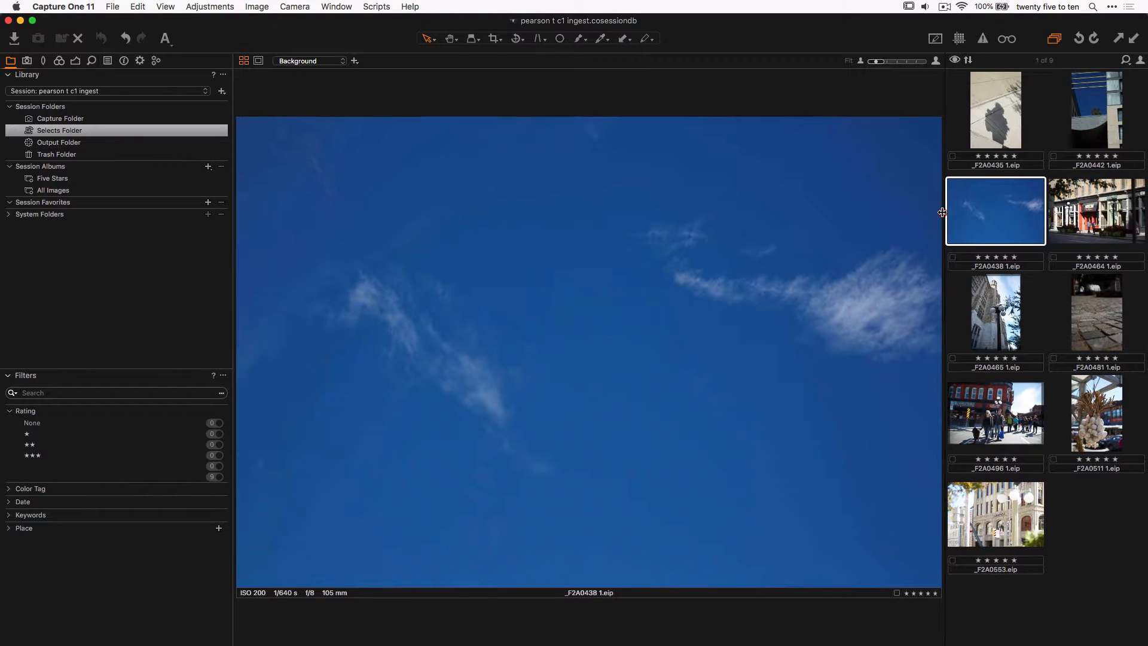
{"action": "left_click_drag", "start_coordinate": [1088, 303], "coordinate": [981, 295]}
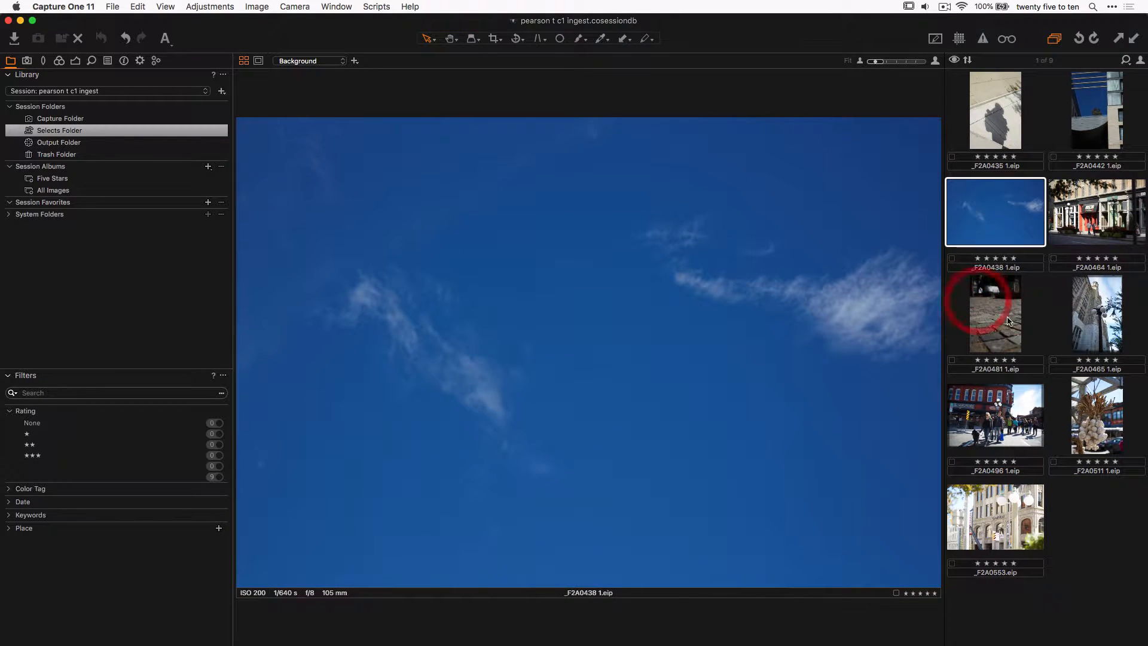
{"action": "left_click_drag", "start_coordinate": [1009, 218], "coordinate": [986, 423]}
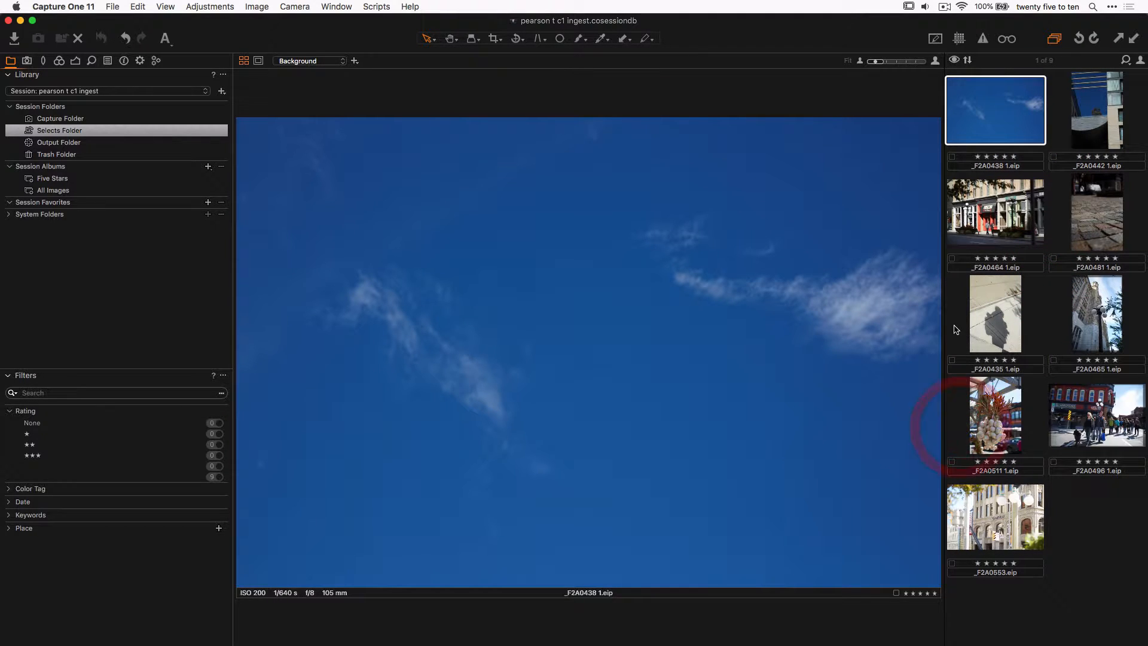
{"action": "left_click_drag", "start_coordinate": [943, 321], "coordinate": [1011, 322]}
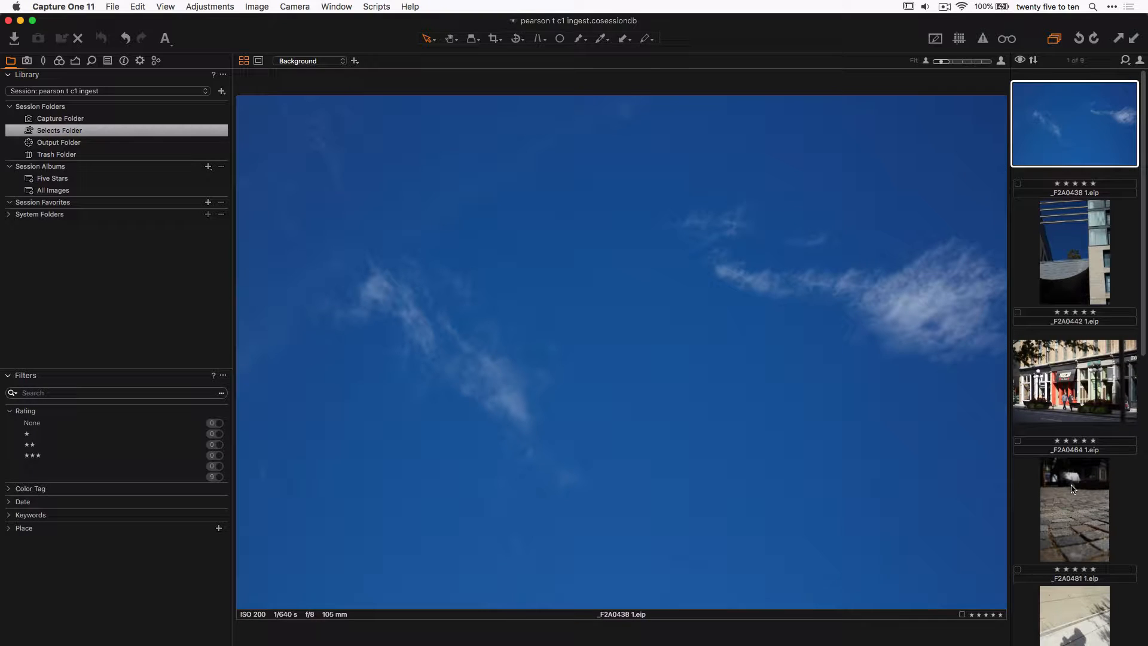
- Select all photos in the Selects folder and open Batch Rename for them
{"action": "left_click", "coordinate": [1066, 154]}
{"action": "key", "text": "super+a"}
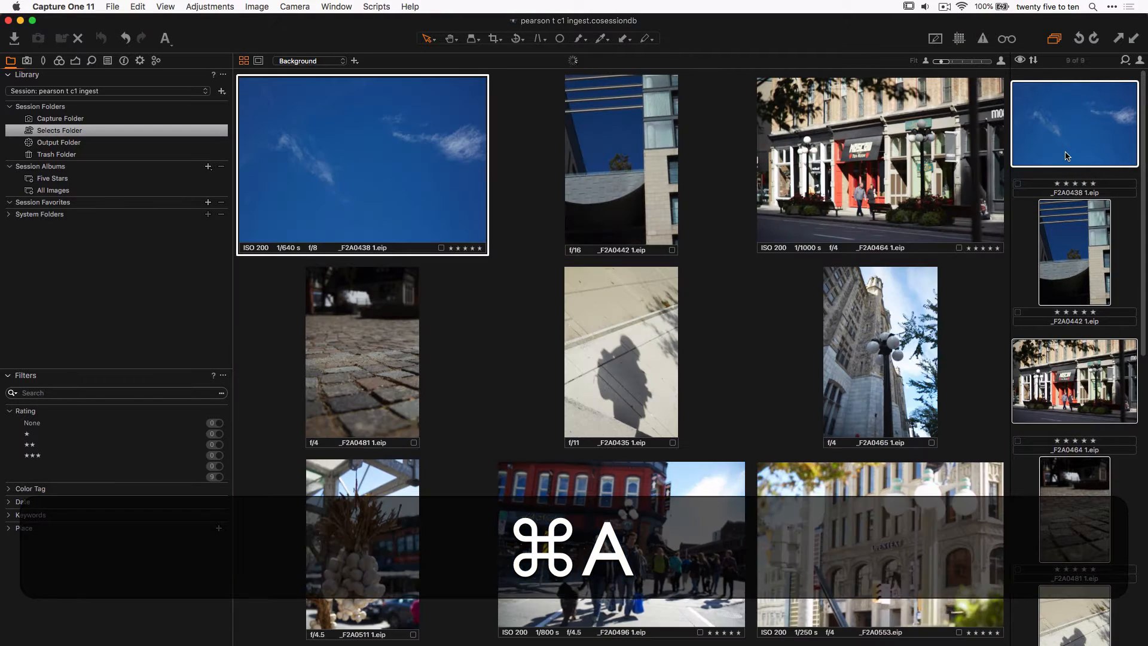
{"action": "scroll", "coordinate": [1080, 409], "scroll_direction": "down", "scroll_amount": 10}
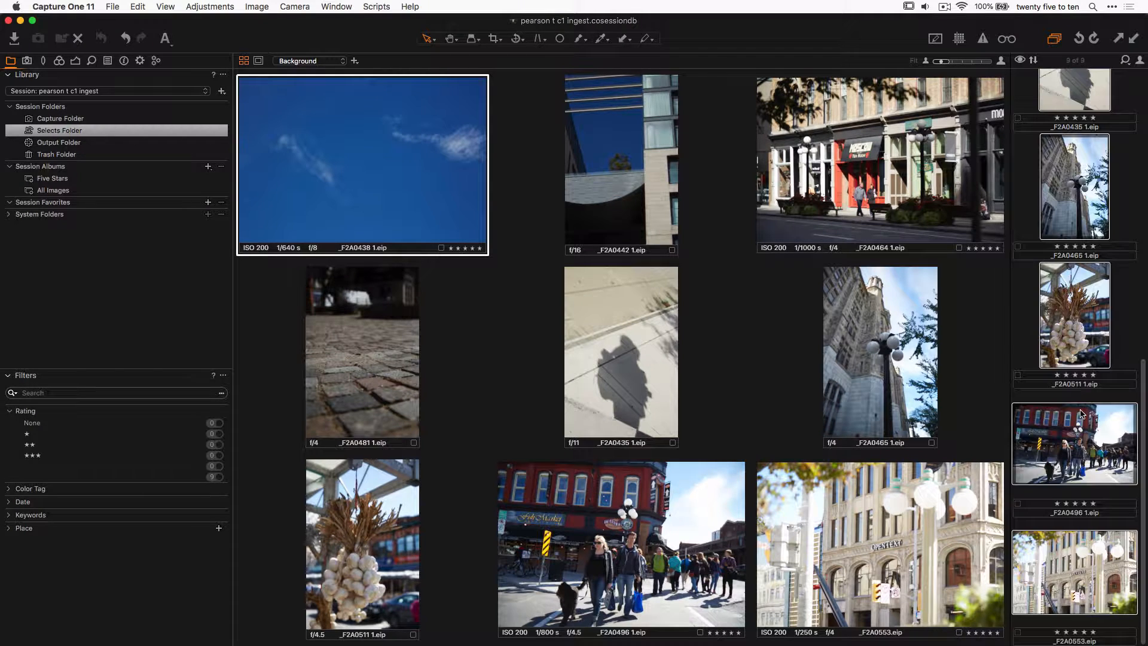
{"action": "scroll", "coordinate": [1096, 129], "scroll_direction": "up", "scroll_amount": 10}
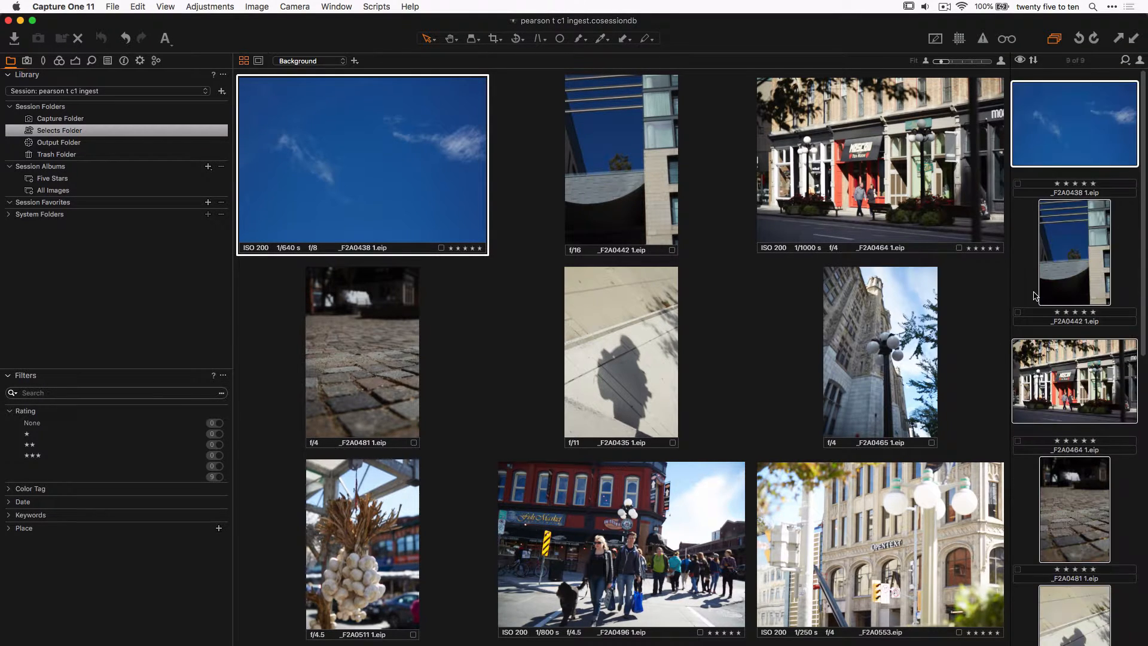
{"action": "right_click", "coordinate": [1097, 115]}
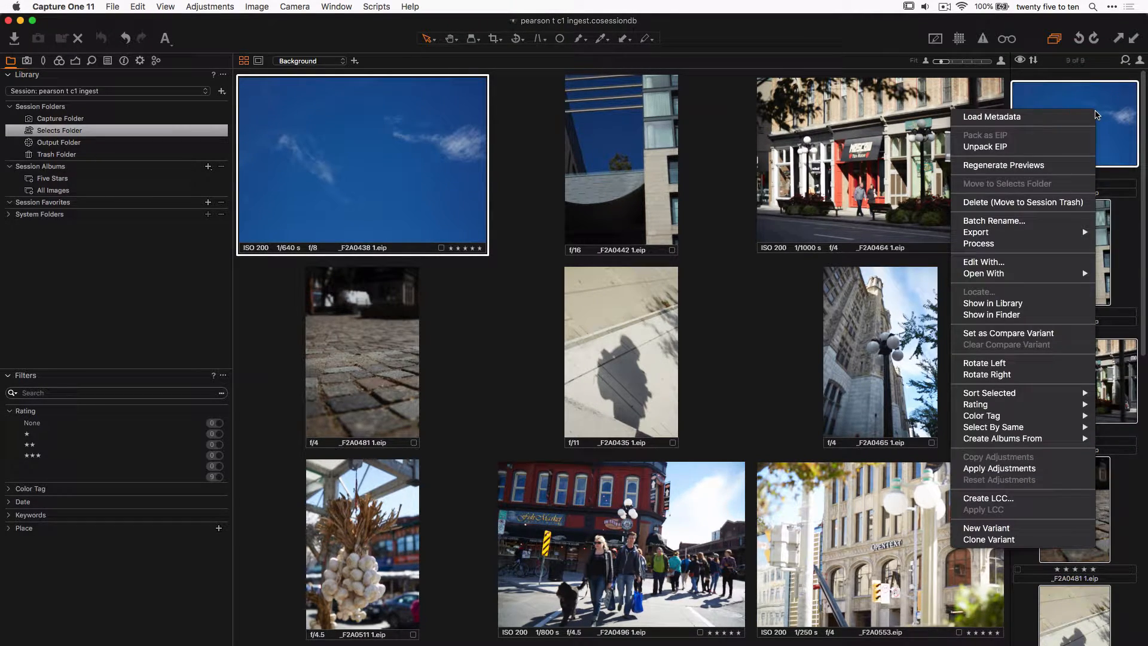
{"action": "left_click", "coordinate": [1055, 223]}
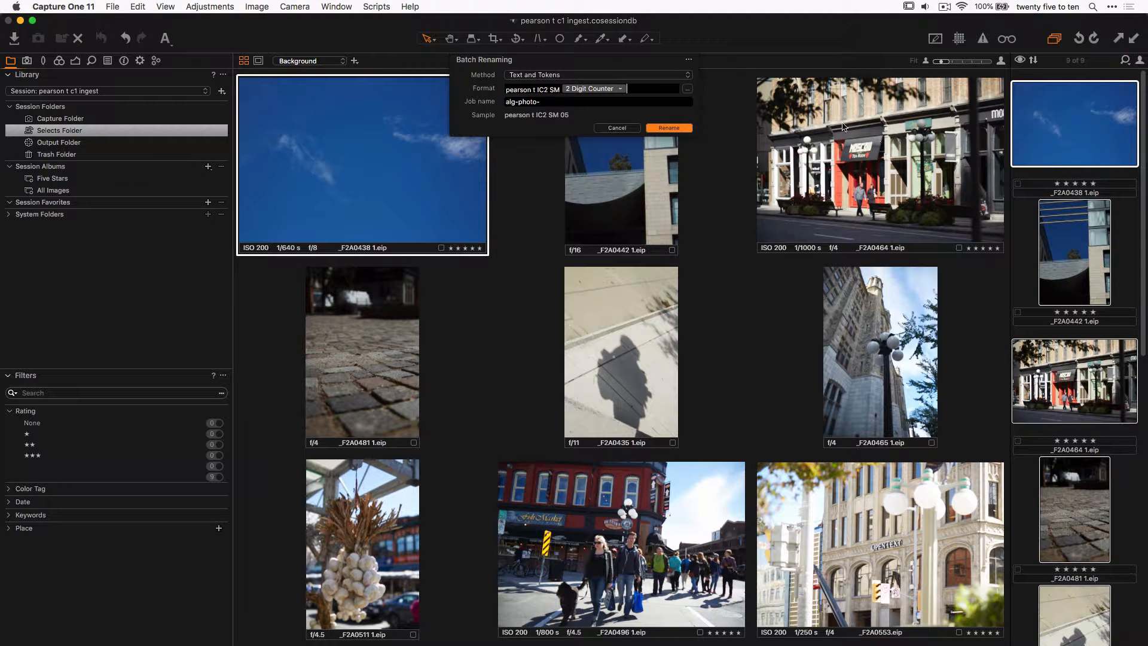
- Keep Text and Tokens as the renaming method and clear the existing naming format
{"action": "left_click", "coordinate": [639, 75]}
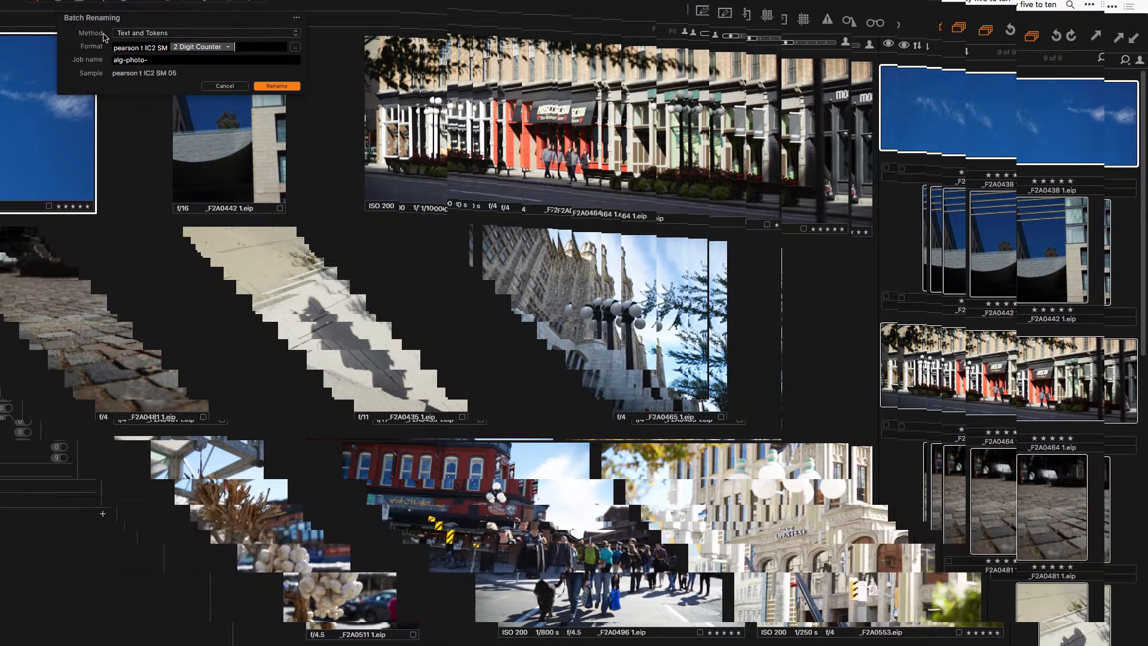
{"action": "left_click", "coordinate": [133, 34]}
{"action": "left_click", "coordinate": [133, 34]}
{"action": "left_click_drag", "start_coordinate": [268, 45], "coordinate": [110, 48]}
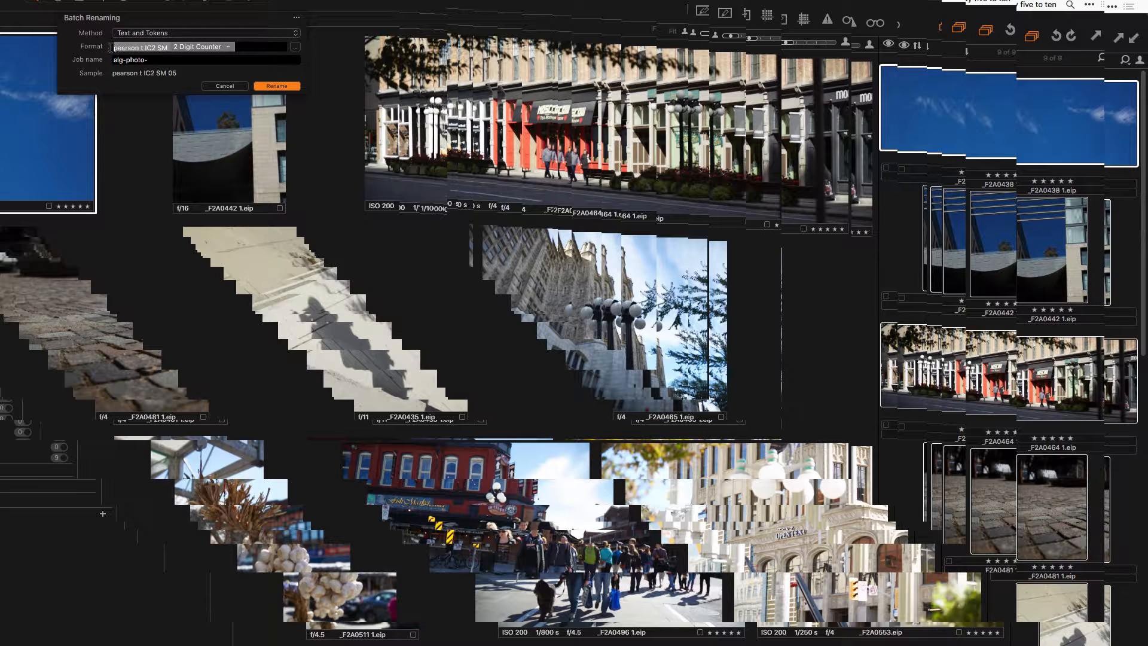
{"action": "key", "text": "BackSpace"}
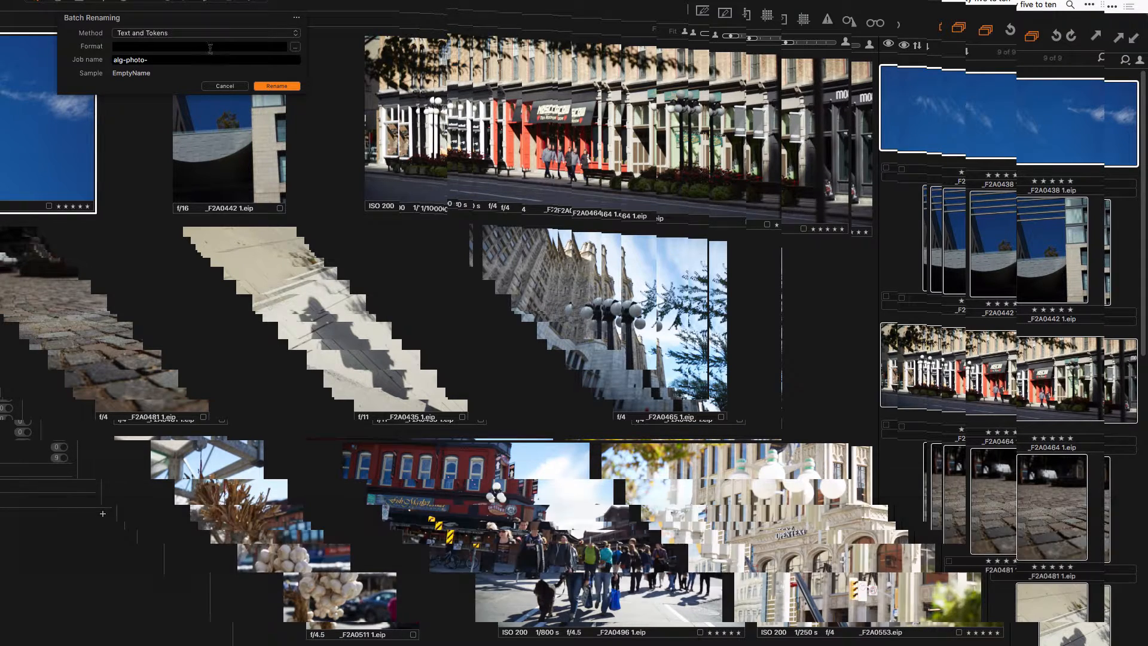
- Enter the person's surname and initial followed by "ingest" as the text of the naming format
{"action": "scroll", "coordinate": [214, 48], "scroll_direction": "up", "scroll_amount": 3}
{"action": "scroll", "coordinate": [214, 47], "scroll_direction": "down", "scroll_amount": 5}
{"action": "scroll", "coordinate": [231, 51], "scroll_direction": "down", "scroll_amount": 3}
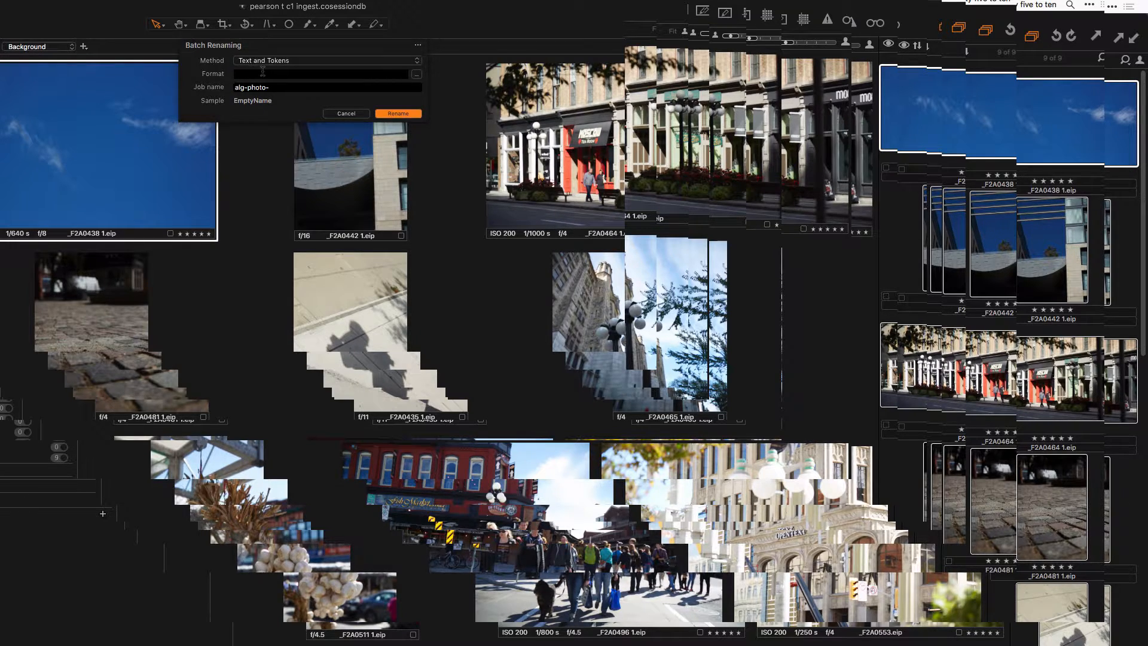
{"action": "type", "text": "pearson t "}
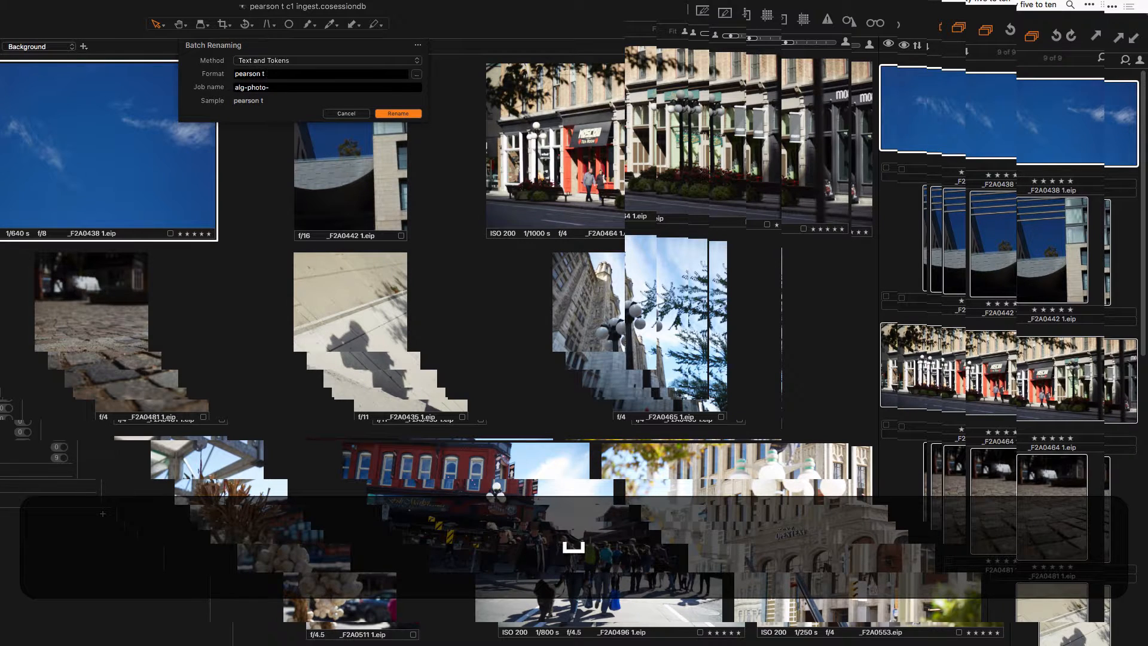
{"action": "type", "text": "ingest"}
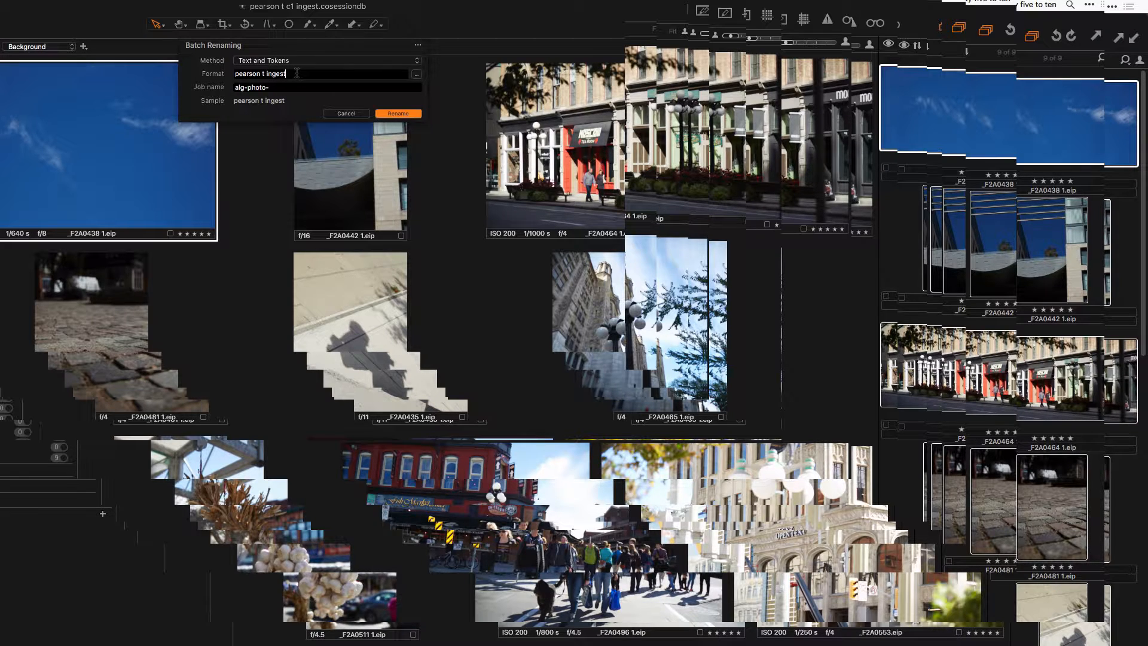
{"action": "type", "text": "2"}
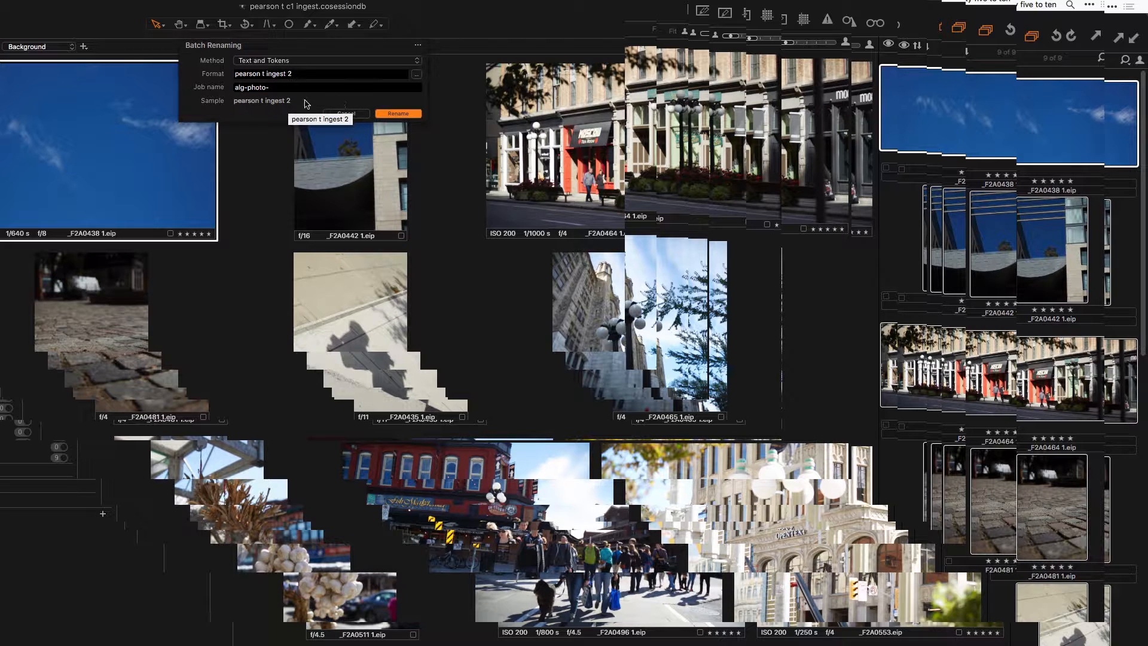
{"action": "key", "text": "BackSpace"}
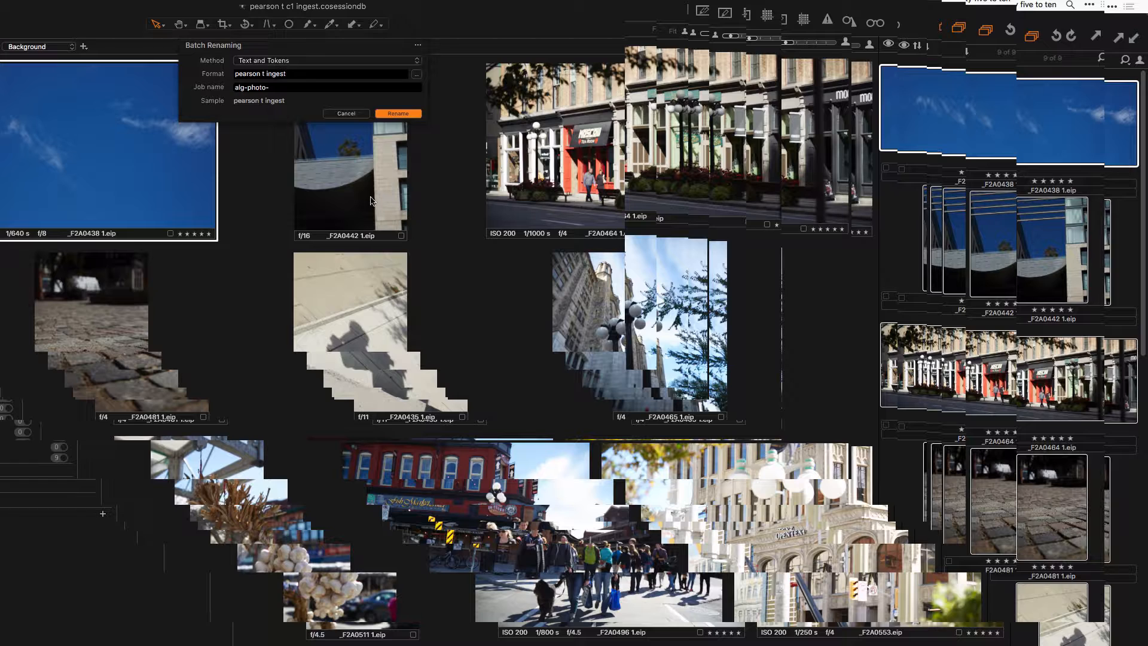
- Open the Naming Format editor for the batch rename, with all token groups listed
{"action": "left_click", "coordinate": [416, 74]}
{"action": "left_click_drag", "start_coordinate": [361, 115], "coordinate": [436, 76]}
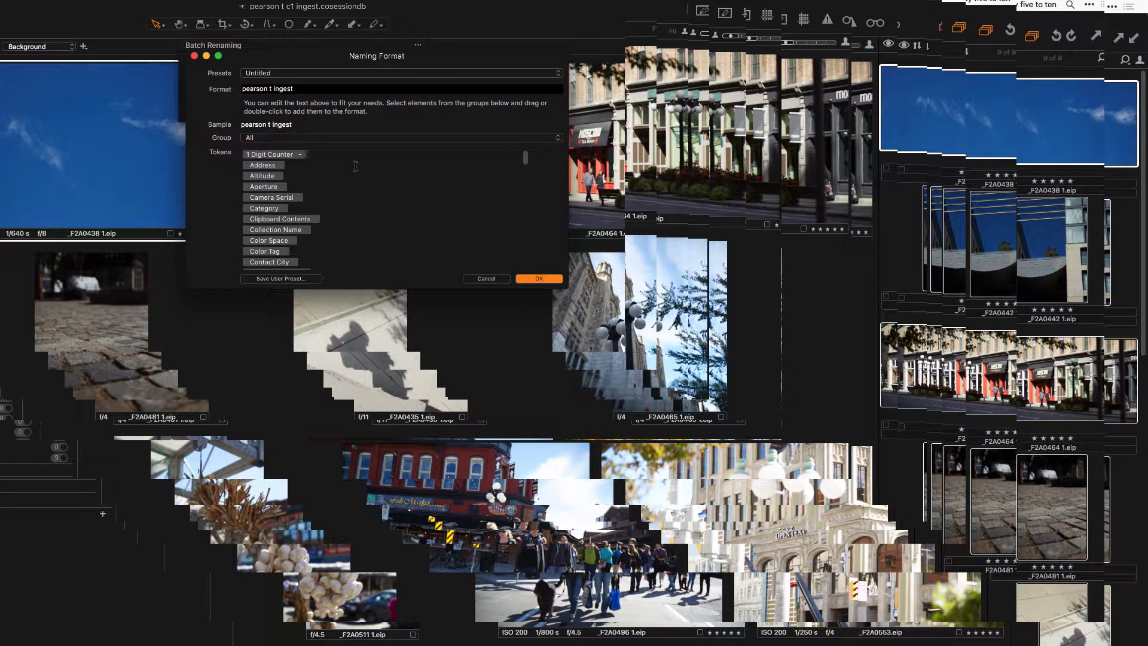
{"action": "left_click", "coordinate": [323, 88]}
{"action": "mouse_move", "coordinate": [528, 157]}
{"action": "left_mouse_down"}
{"action": "mouse_move", "coordinate": [529, 258]}
{"action": "mouse_move", "coordinate": [526, 156]}
{"action": "left_mouse_up"}
- Try the 4 Digit Counter and 3 Digit Counter variants of the counter token
{"action": "left_click", "coordinate": [299, 155]}
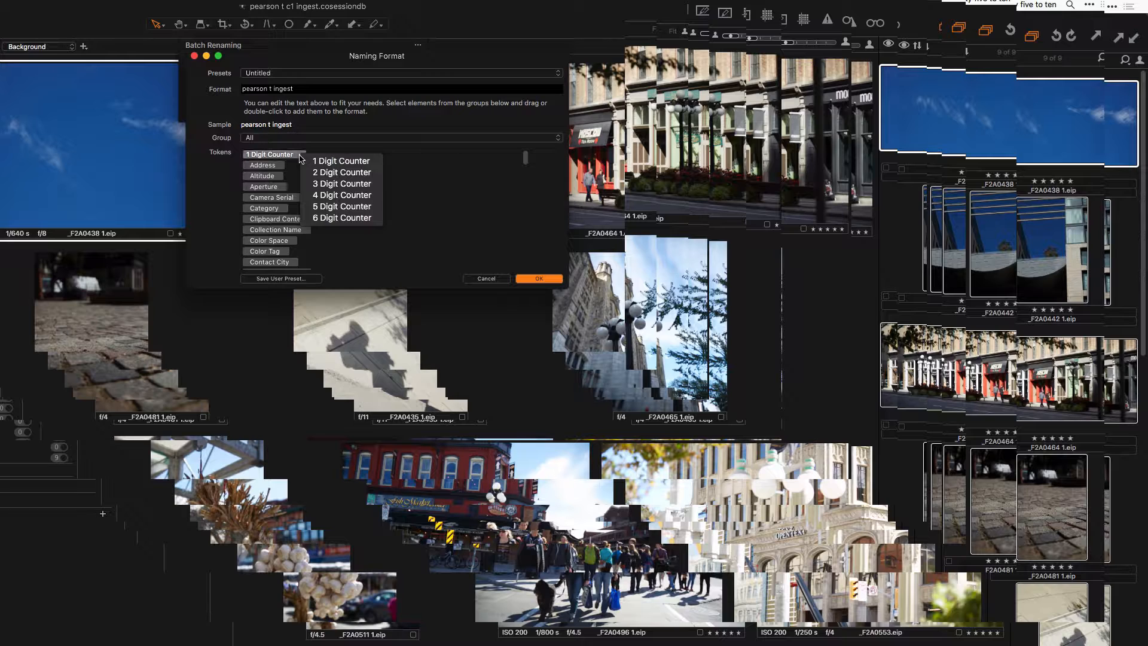
{"action": "left_click", "coordinate": [339, 197]}
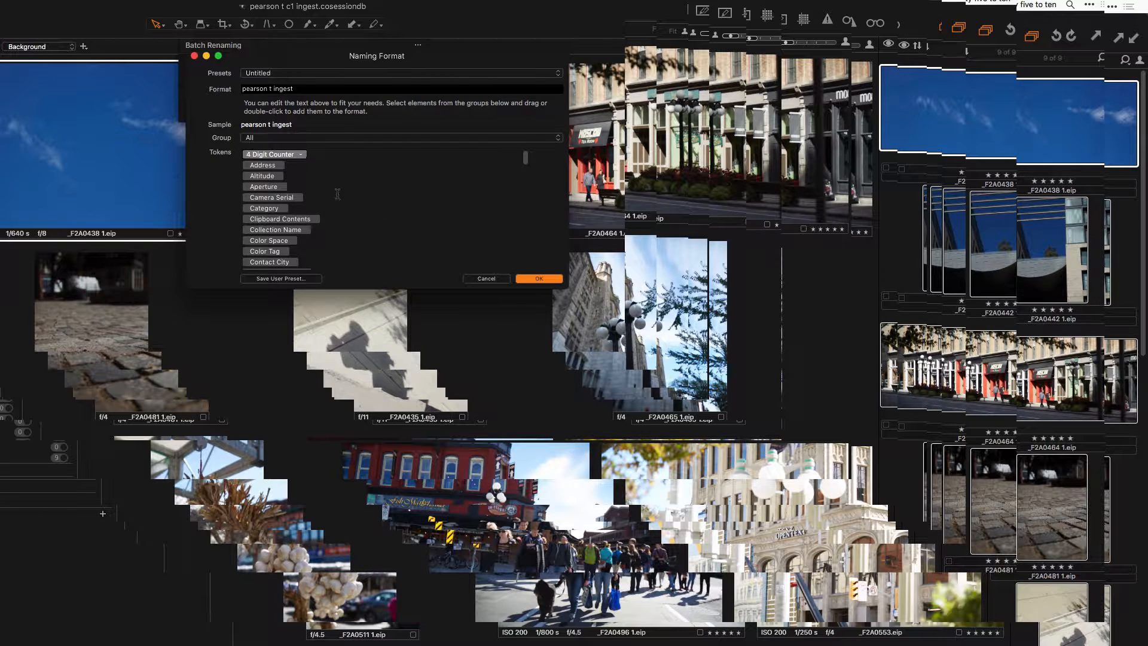
{"action": "left_click", "coordinate": [302, 155]}
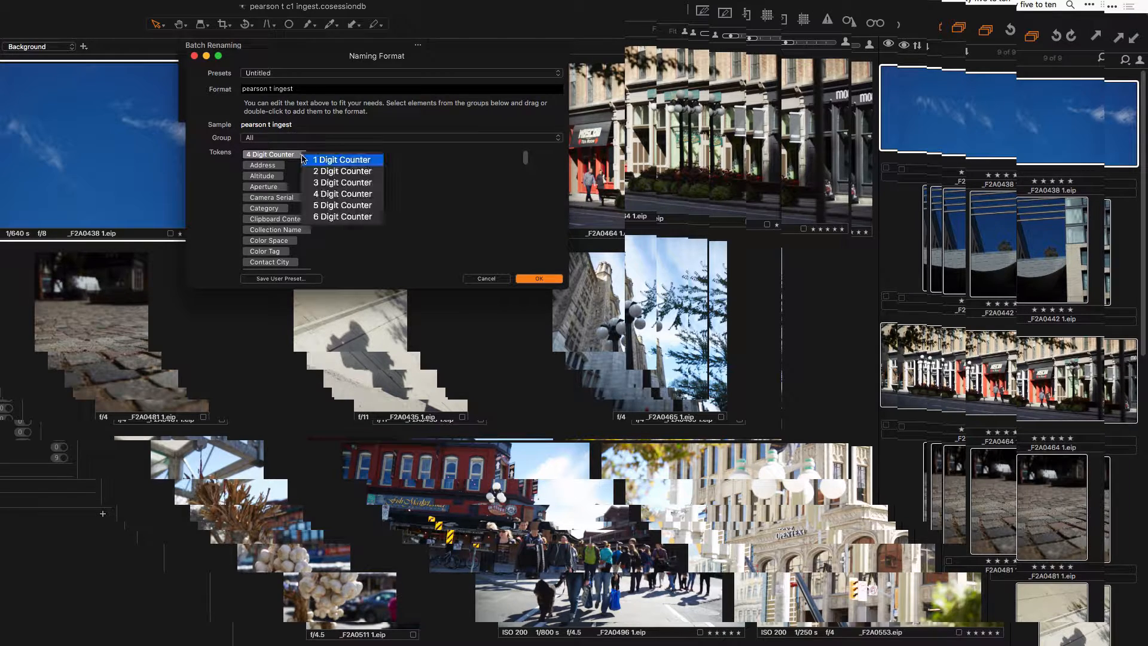
{"action": "left_click", "coordinate": [345, 182]}
- Set the counter token to 2 Digit Counter, add it after "ingest" in the naming format, and accept the format
{"action": "left_click", "coordinate": [305, 156]}
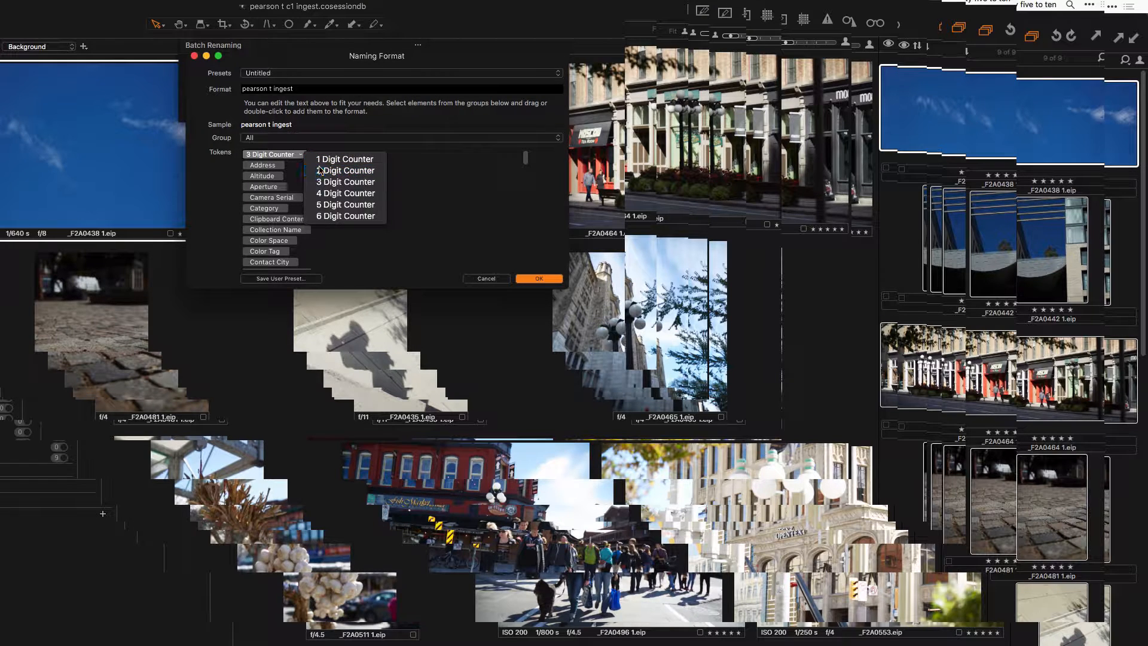
{"action": "left_click", "coordinate": [345, 170]}
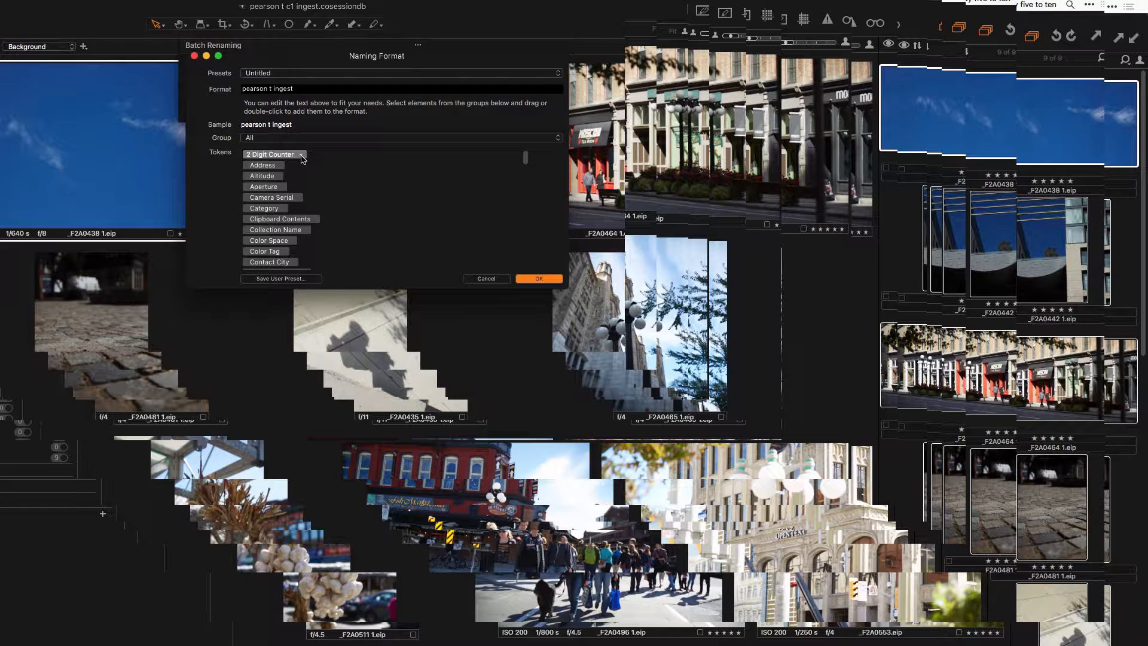
{"action": "left_click", "coordinate": [301, 155]}
{"action": "left_click", "coordinate": [285, 160]}
{"action": "left_click_drag", "start_coordinate": [268, 159], "coordinate": [312, 90]}
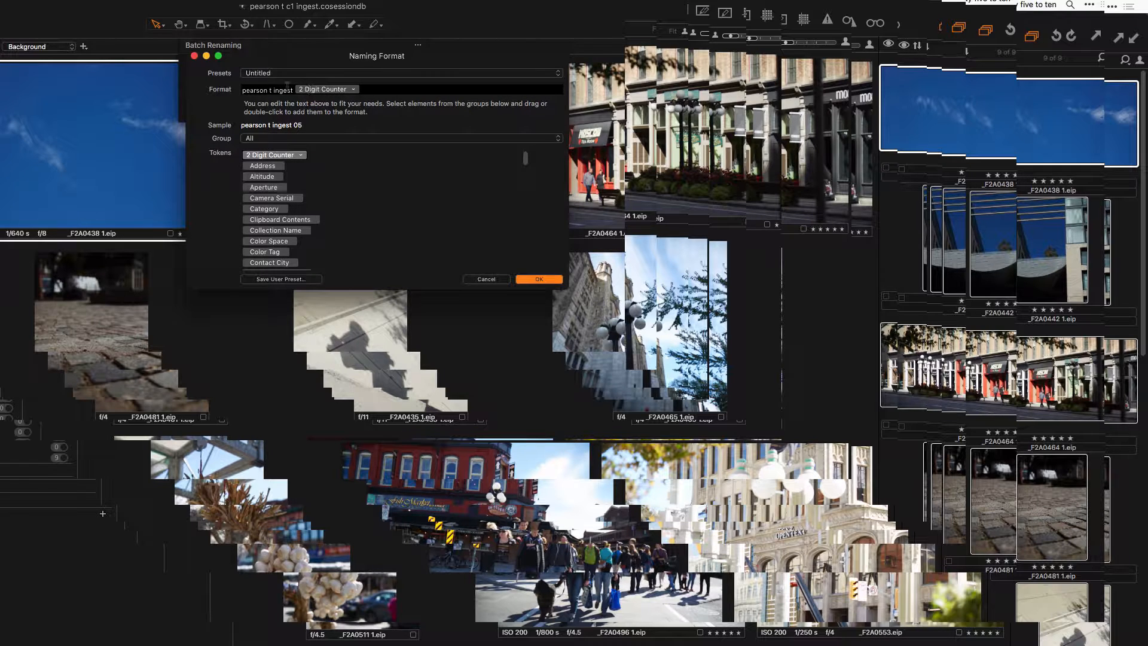
{"action": "left_click", "coordinate": [538, 279]}
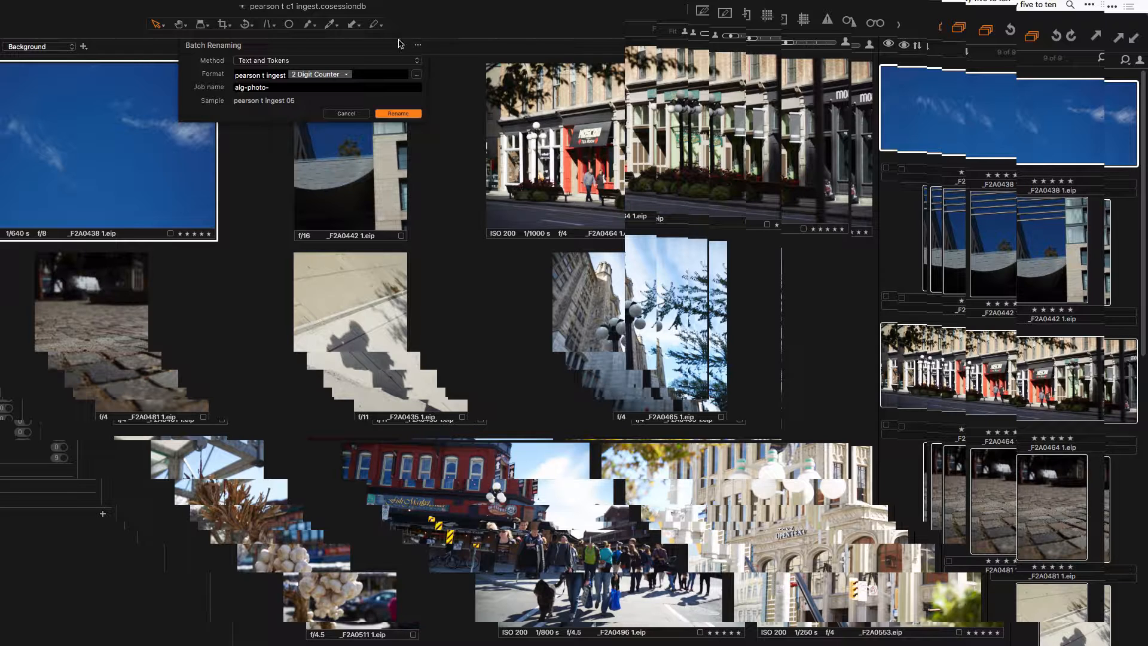
- Reset the rename counter and run the batch rename on the selected photos
{"action": "left_click", "coordinate": [418, 46]}
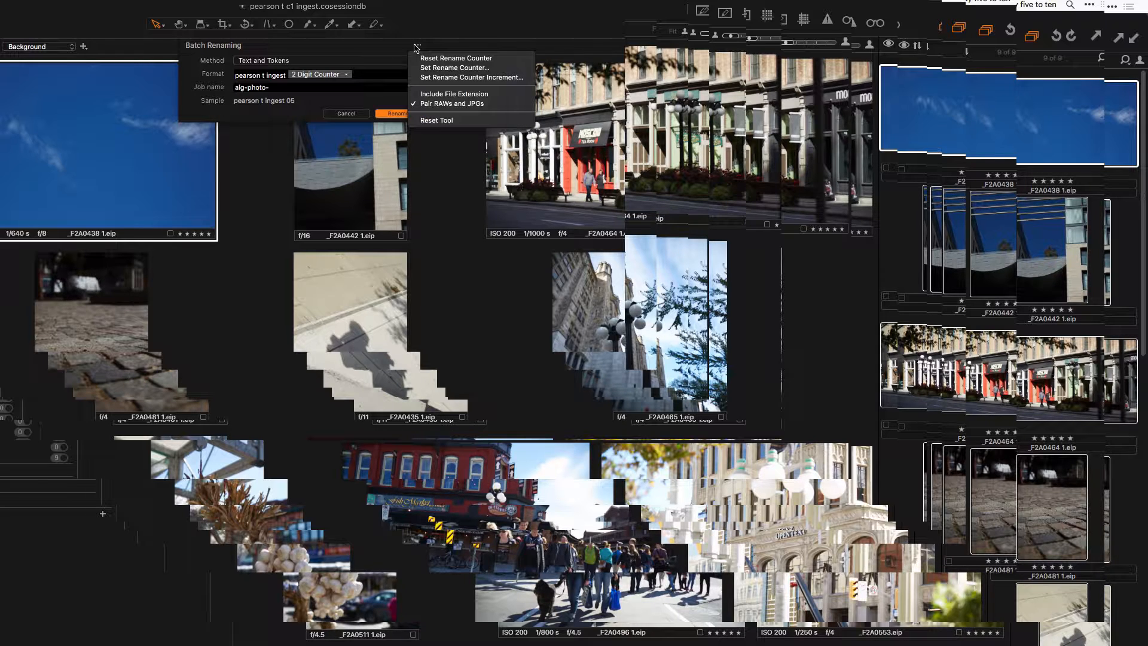
{"action": "left_click", "coordinate": [507, 59]}
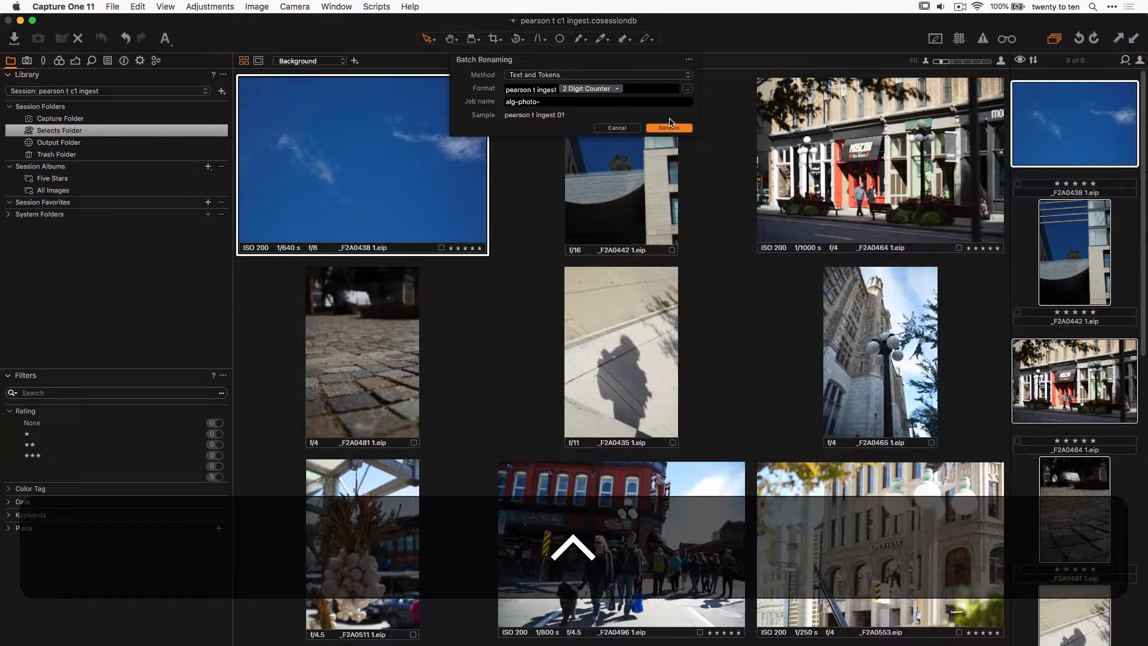
{"action": "left_click", "coordinate": [669, 126]}
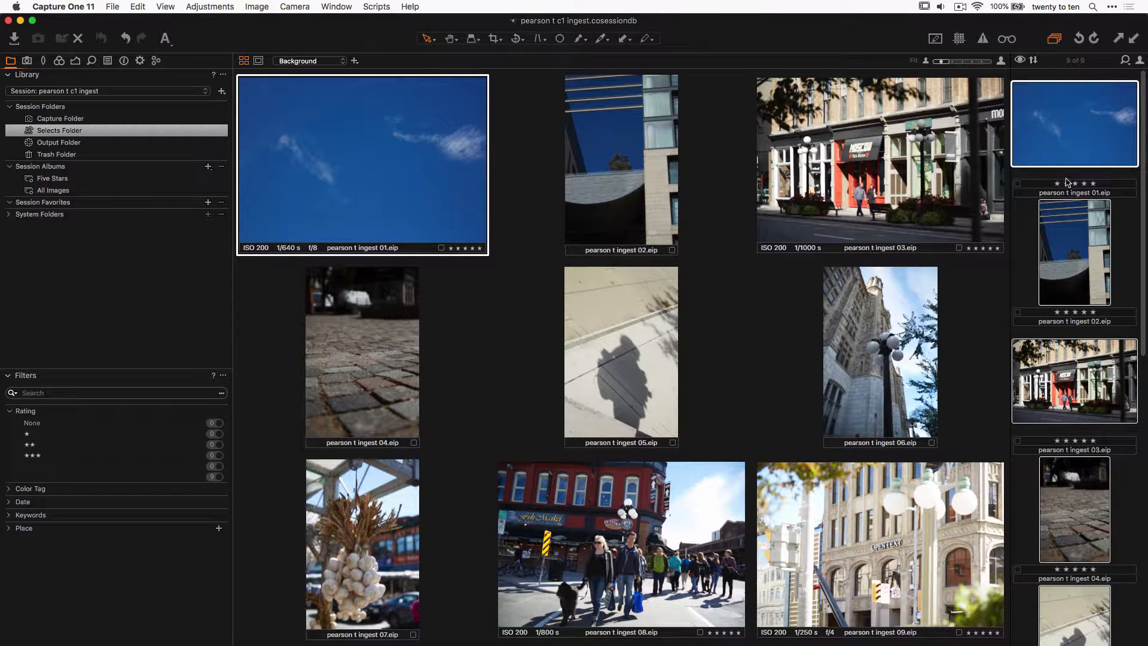
- Review the renamed photos in the browser and in Finder, checking files 02 and 03 in the Selects folder, and close the Finder window
{"action": "scroll", "coordinate": [1100, 435], "scroll_direction": "down", "scroll_amount": 8}
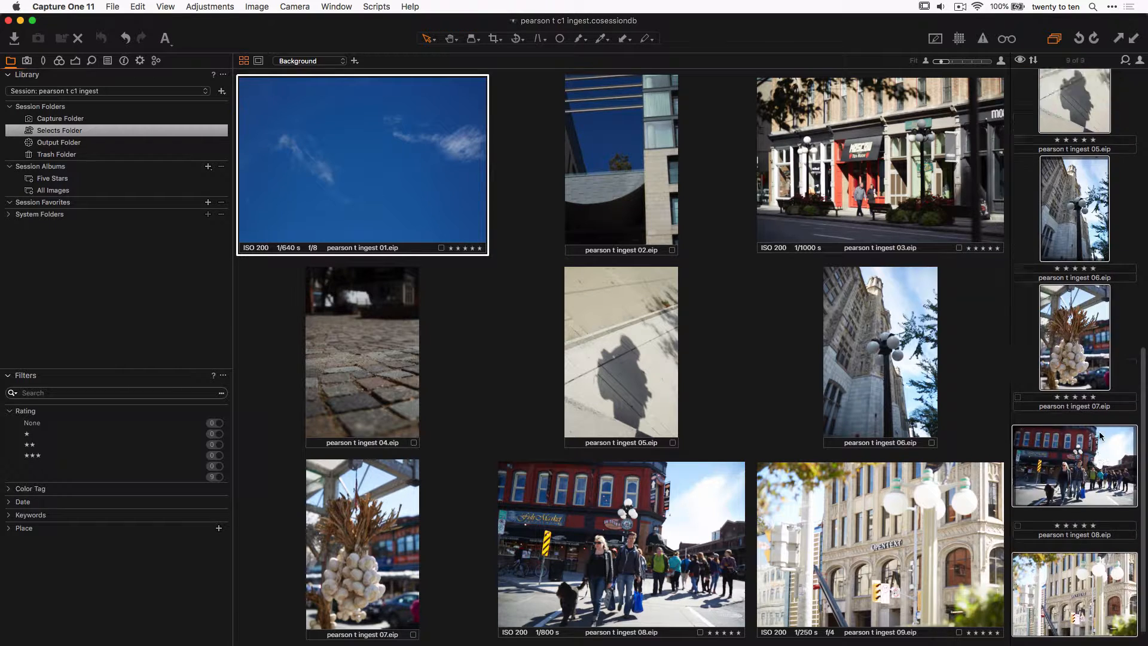
{"action": "scroll", "coordinate": [1099, 436], "scroll_direction": "up", "scroll_amount": 8}
{"action": "right_click", "coordinate": [1073, 146]}
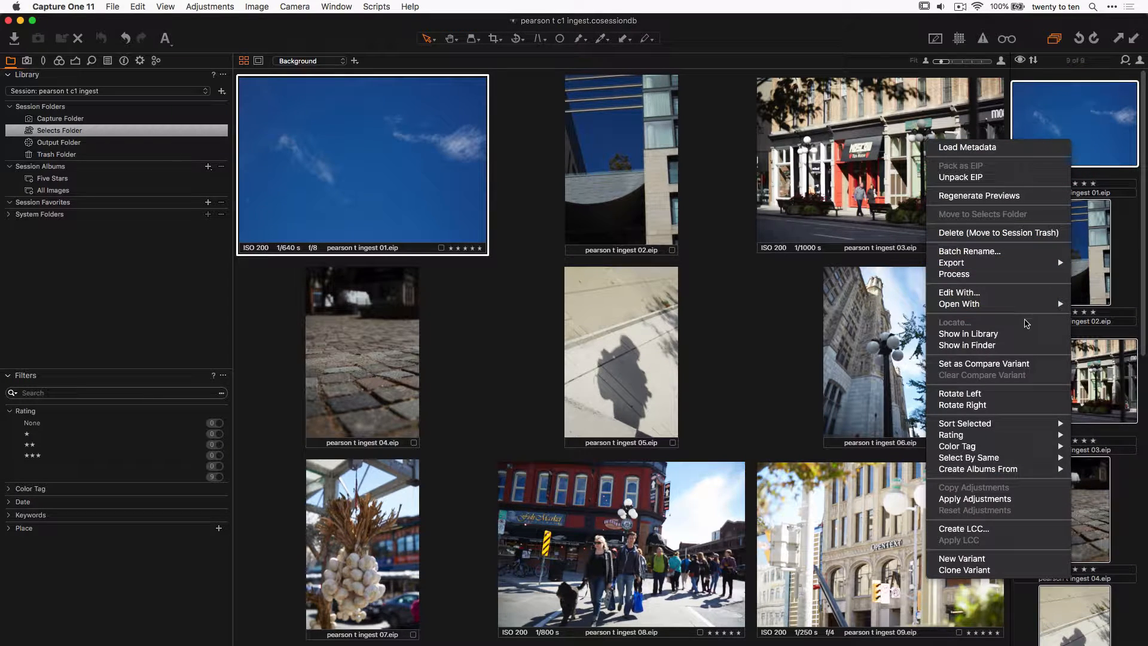
{"action": "left_click", "coordinate": [1027, 346]}
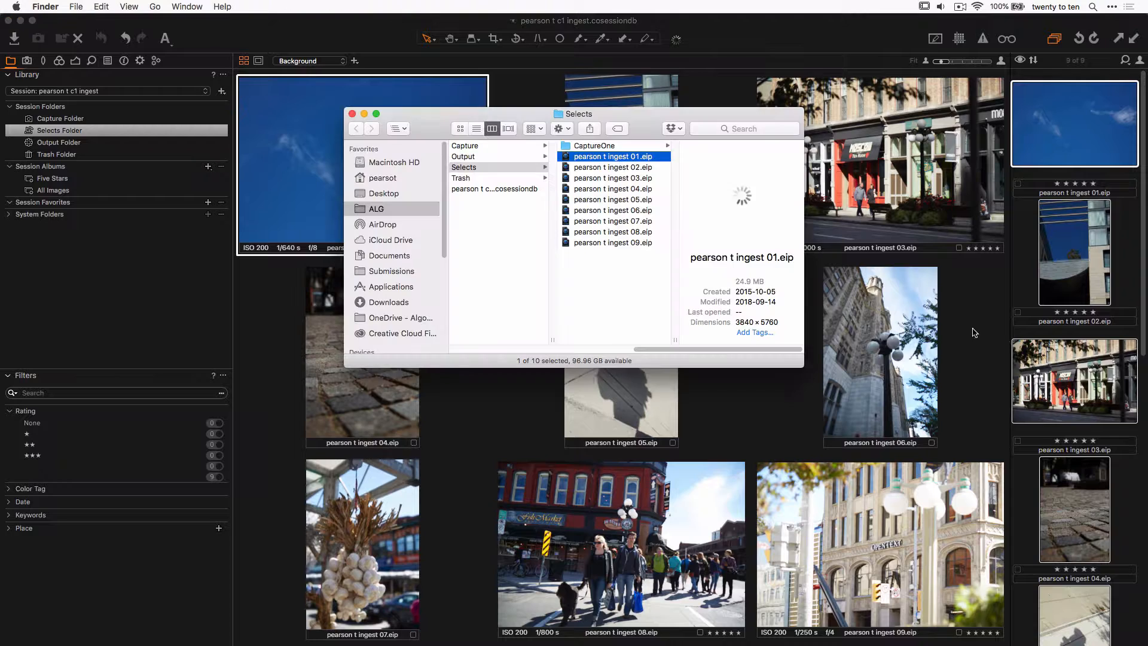
{"action": "left_click", "coordinate": [650, 168]}
{"action": "left_click", "coordinate": [652, 178]}
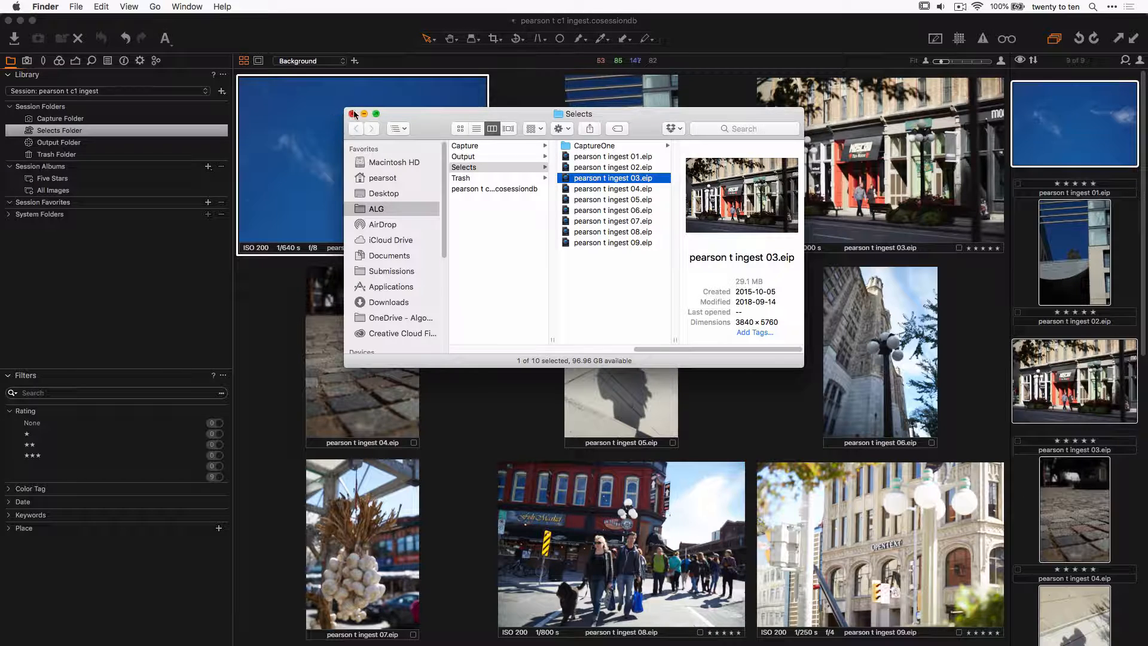
{"action": "left_click", "coordinate": [352, 113]}
- Start a batch rename of the selected photos and change the format's text ending to "c1 ingest" before the 2 Digit Counter
{"action": "right_click", "coordinate": [1036, 128]}
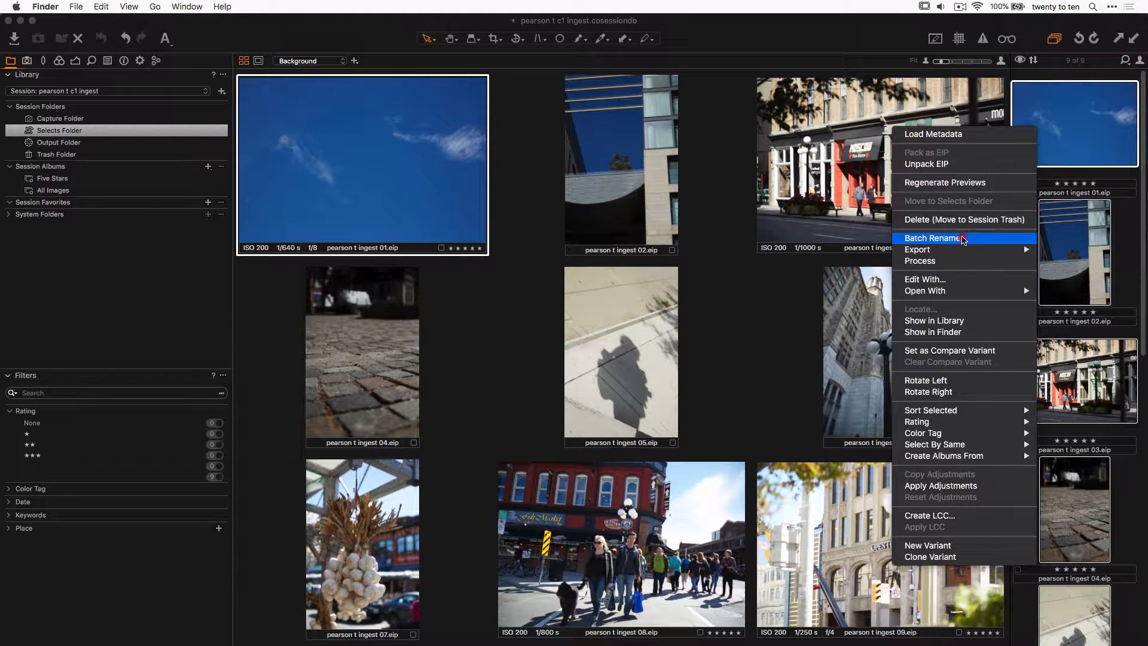
{"action": "left_click", "coordinate": [963, 238]}
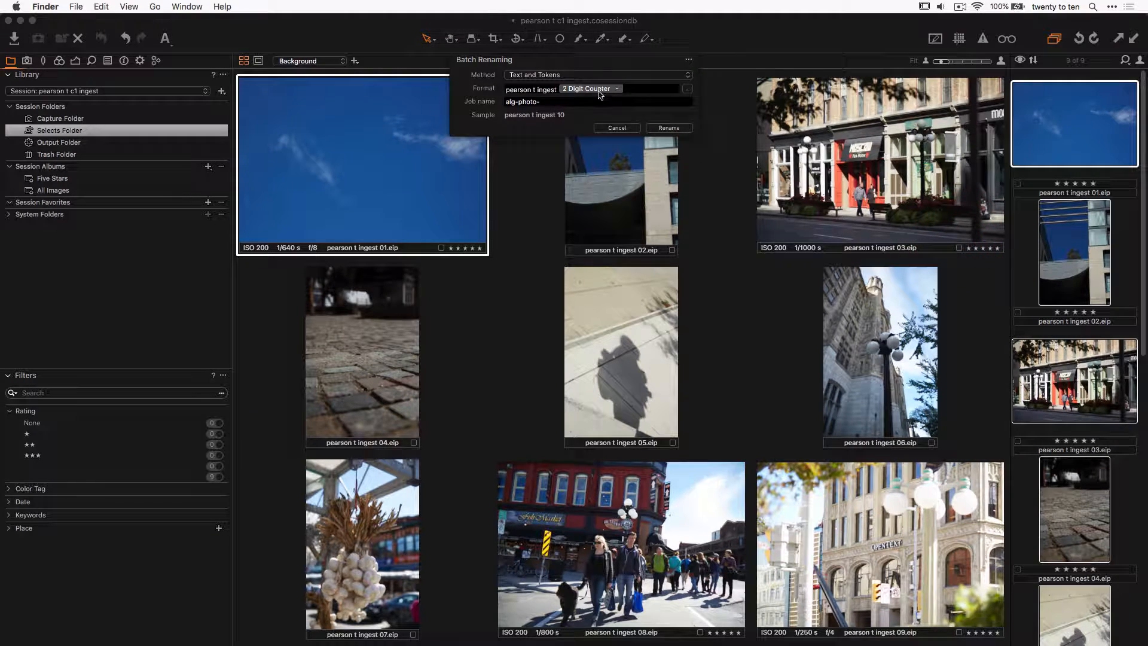
{"action": "key", "text": "ctrl"}
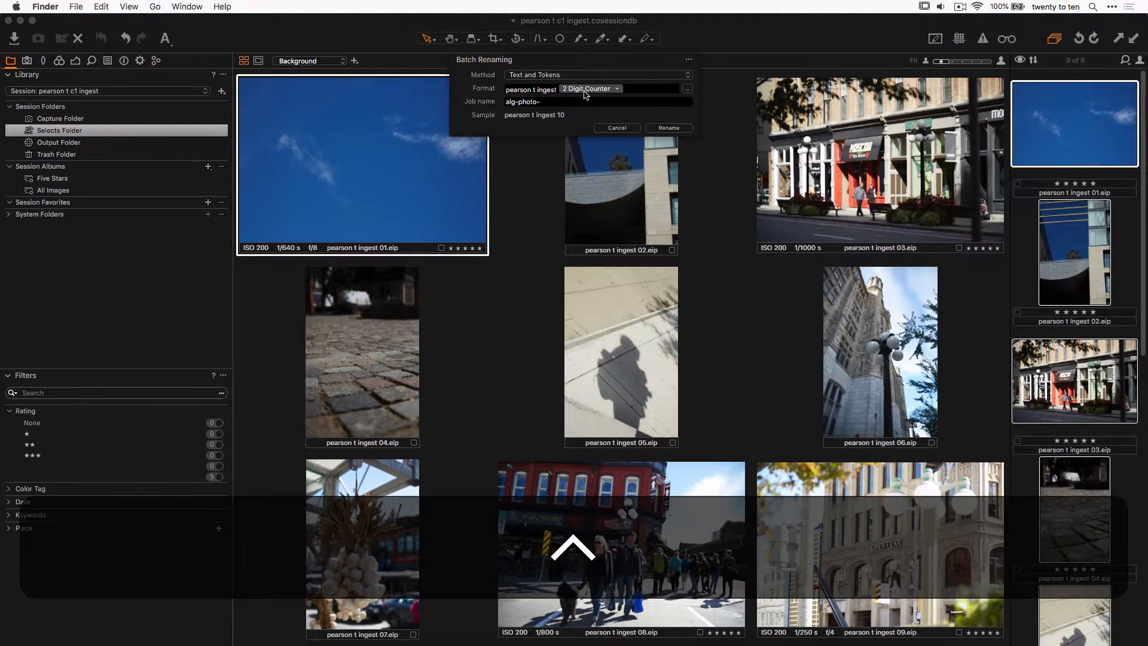
{"action": "left_click", "coordinate": [601, 63]}
{"action": "scroll", "coordinate": [567, 92], "scroll_direction": "up", "scroll_amount": 5}
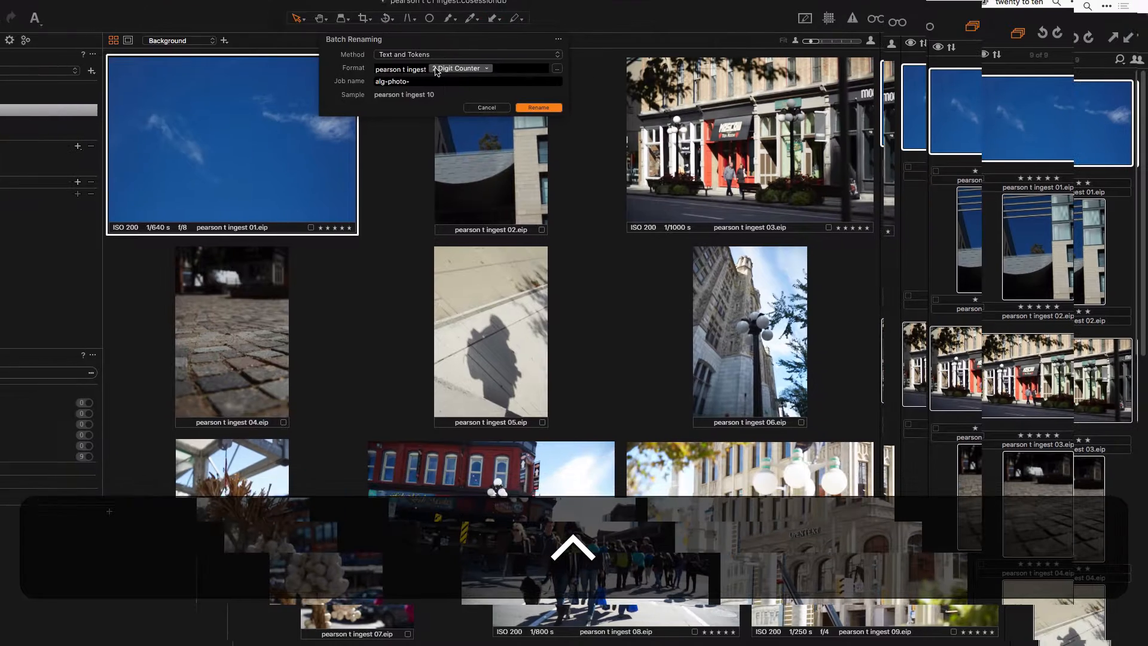
{"action": "scroll", "coordinate": [435, 72], "scroll_direction": "up", "scroll_amount": 5}
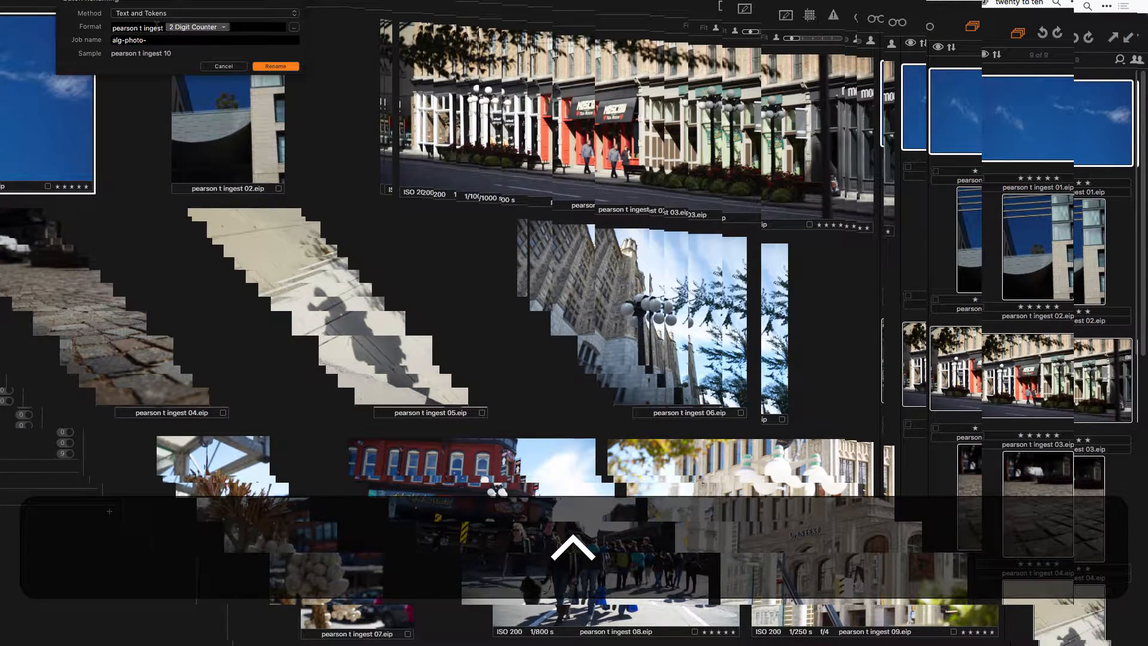
{"action": "double_click", "coordinate": [157, 26]}
{"action": "type", "text": "c1 ing"}
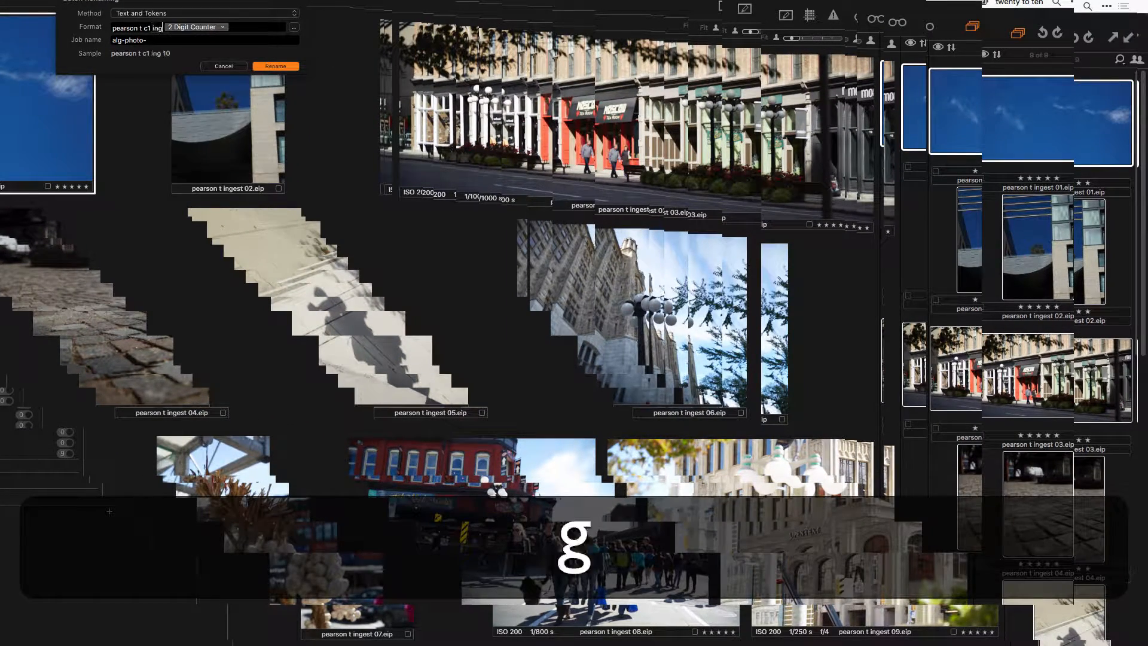
{"action": "type", "text": "est"}
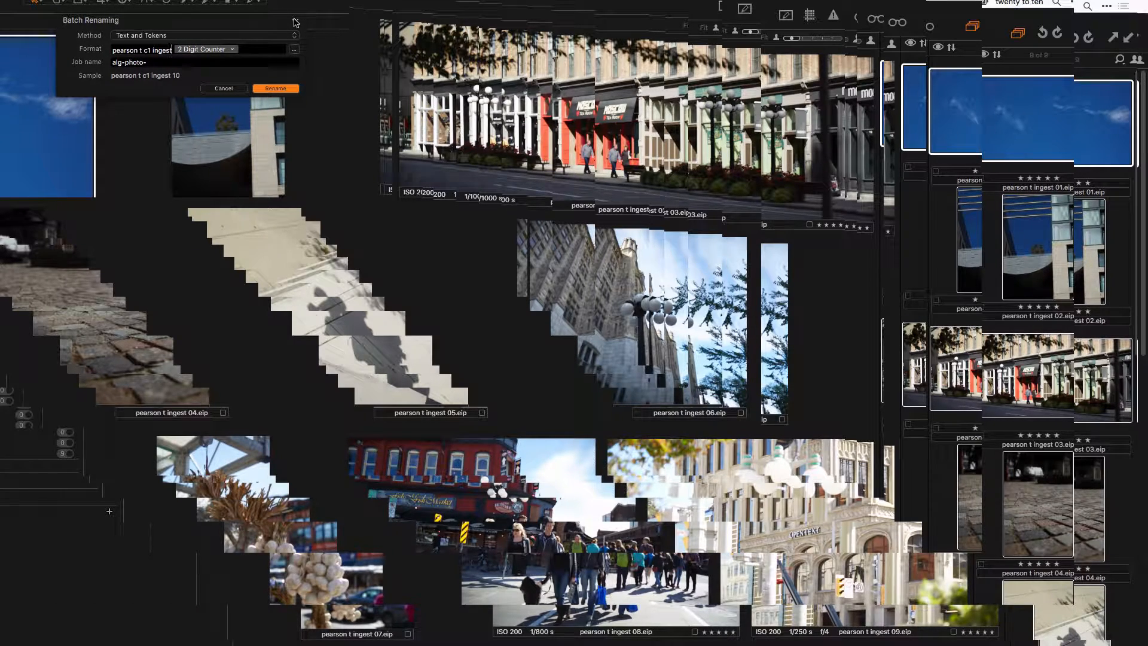
- Reset the rename counter and run the batch rename with the "c1 ingest" format on the selected photos
{"action": "scroll", "coordinate": [293, 23], "scroll_direction": "up", "scroll_amount": 3}
{"action": "scroll", "coordinate": [293, 23], "scroll_direction": "down", "scroll_amount": 5}
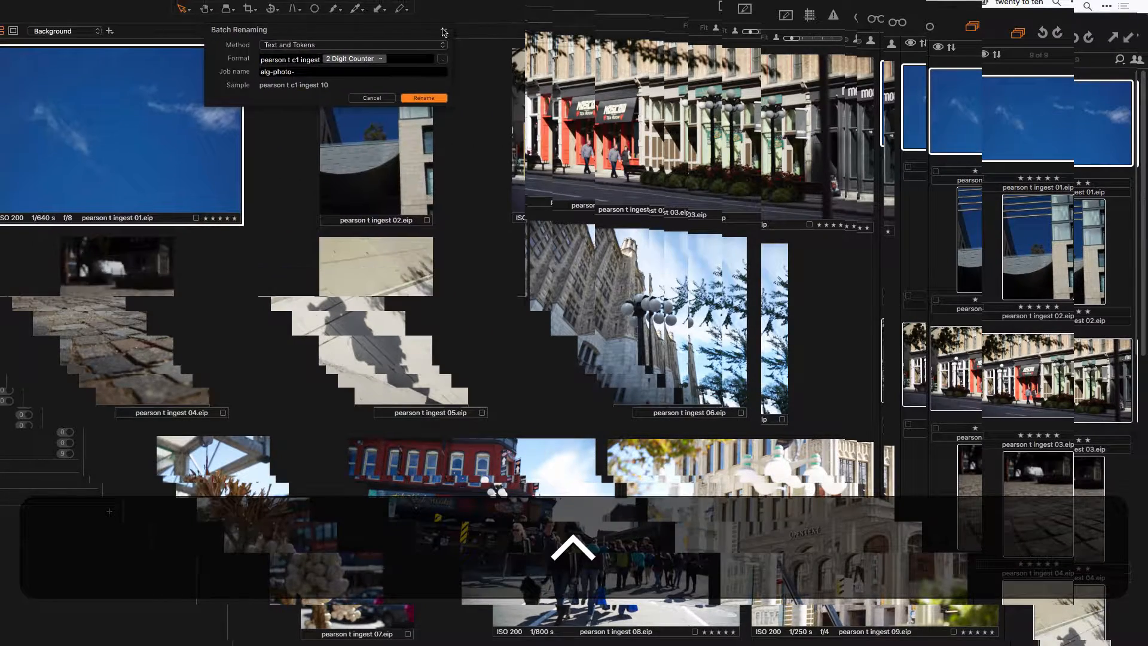
{"action": "left_click", "coordinate": [294, 22]}
{"action": "left_click", "coordinate": [472, 42]}
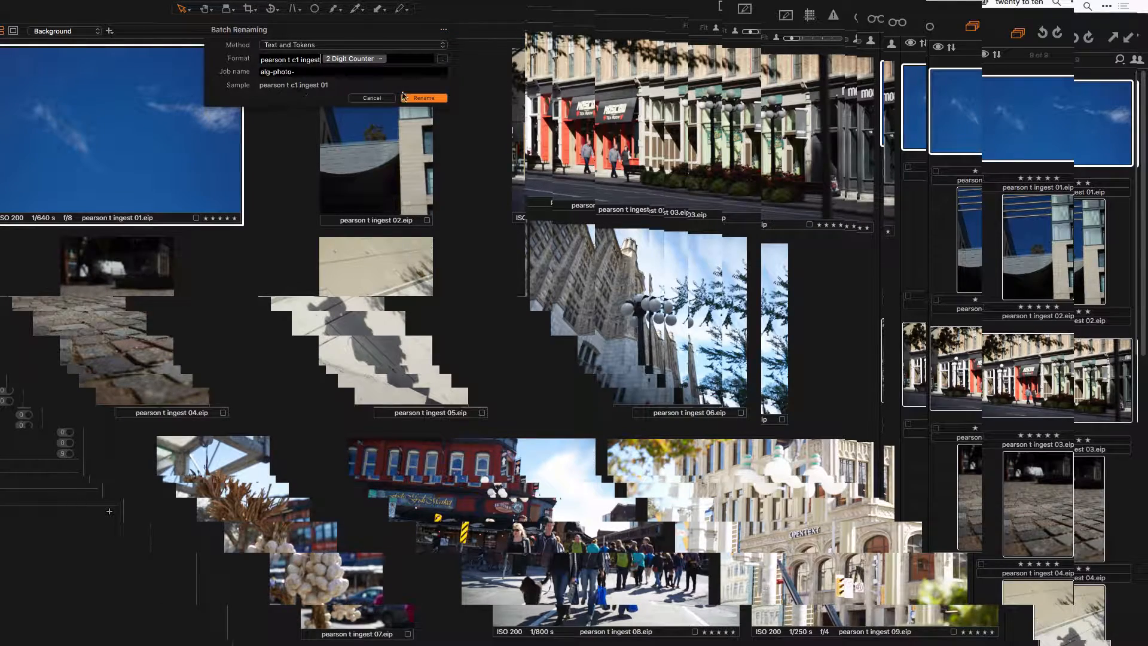
{"action": "left_click", "coordinate": [420, 98]}
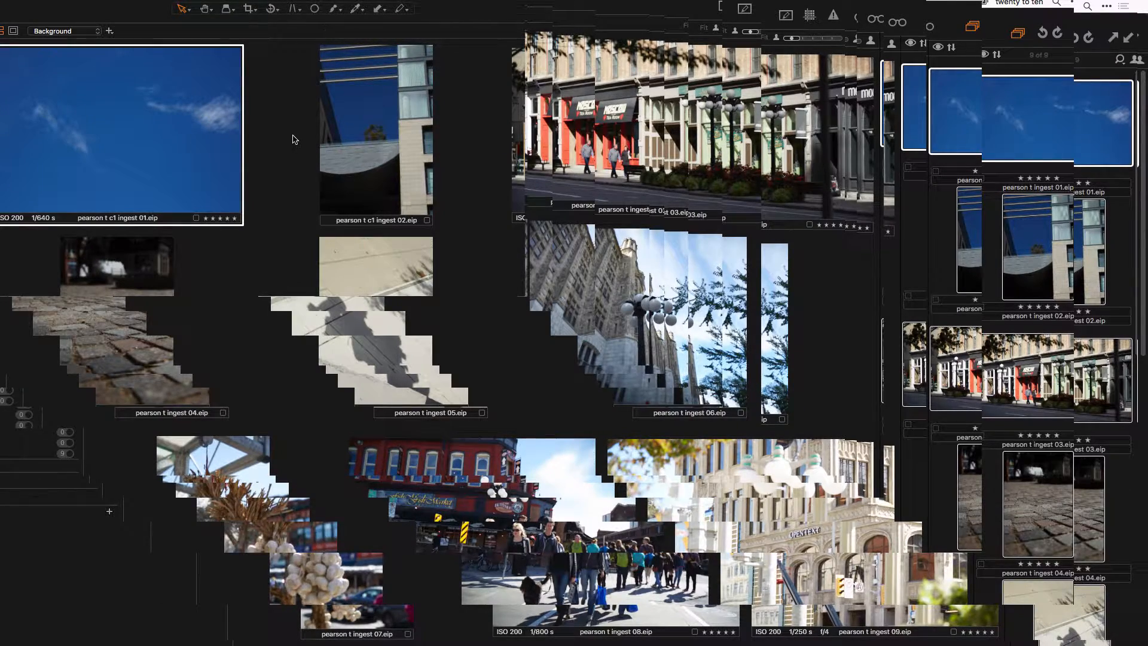
{"action": "scroll", "coordinate": [293, 139], "scroll_direction": "down", "scroll_amount": 5}
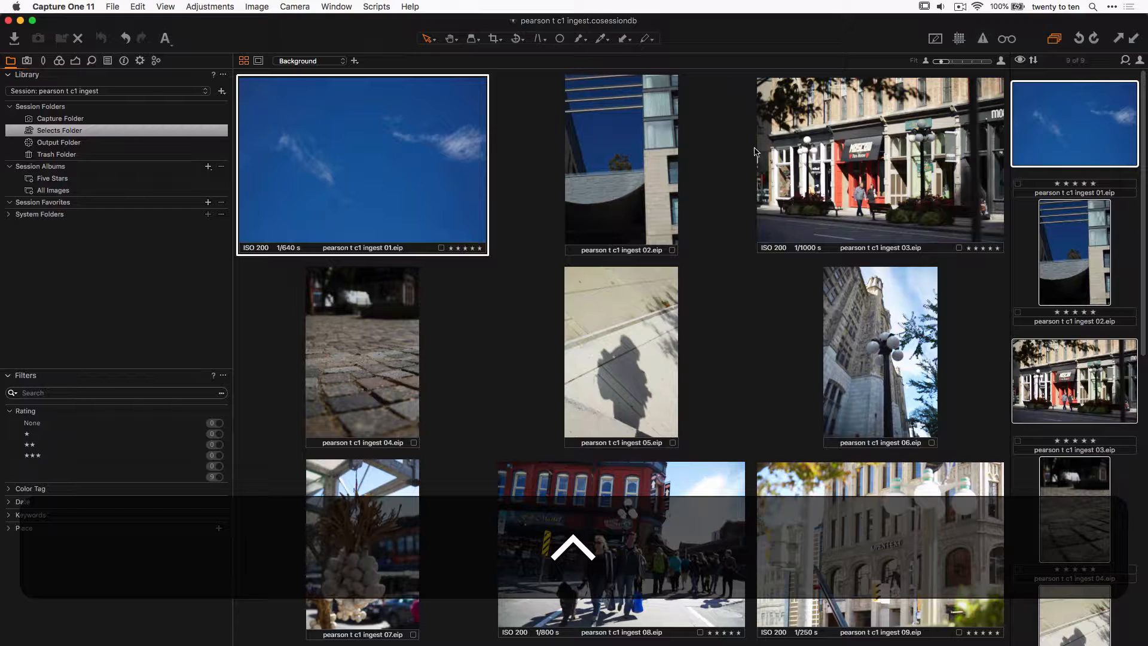
- Start another batch rename, clear the text prefix, and insert the Document Name token before the 2 Digit Counter in the naming format
{"action": "left_click", "coordinate": [1071, 103], "text": "ctrl"}
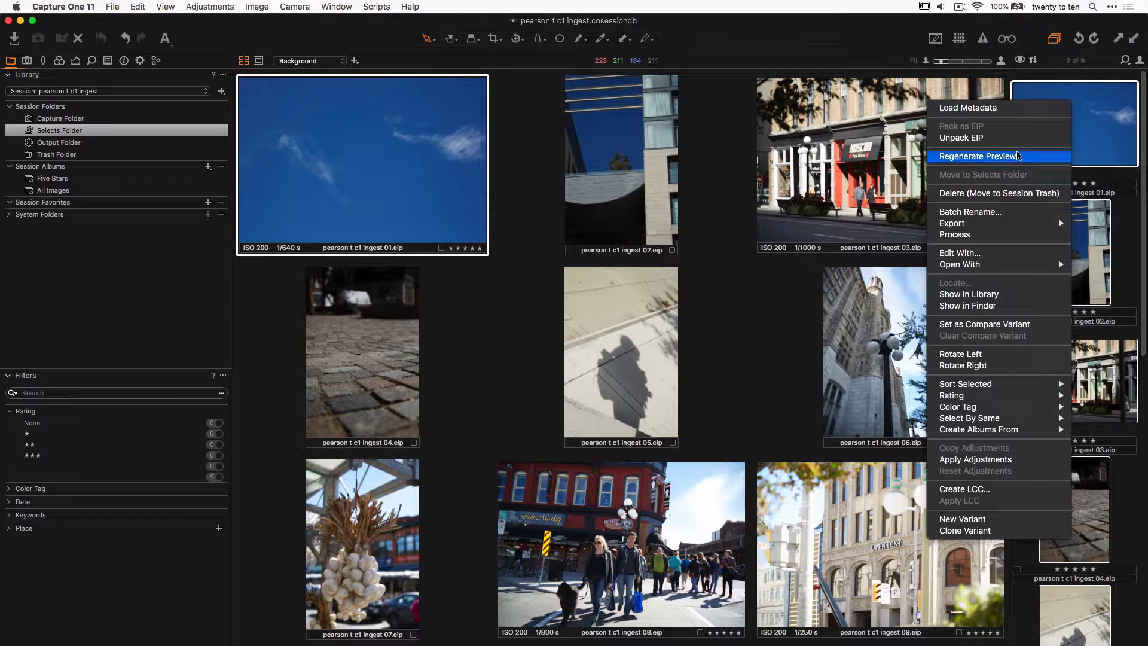
{"action": "left_click", "coordinate": [972, 213]}
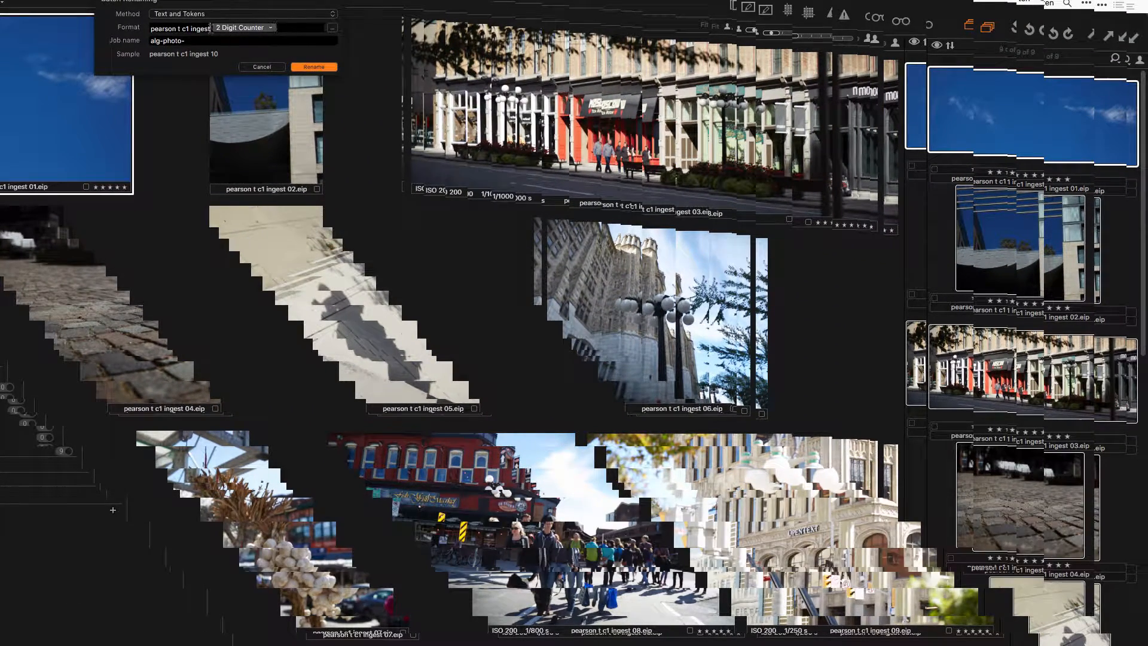
{"action": "key", "text": "BackSpace"}
{"action": "left_click", "coordinate": [332, 27]}
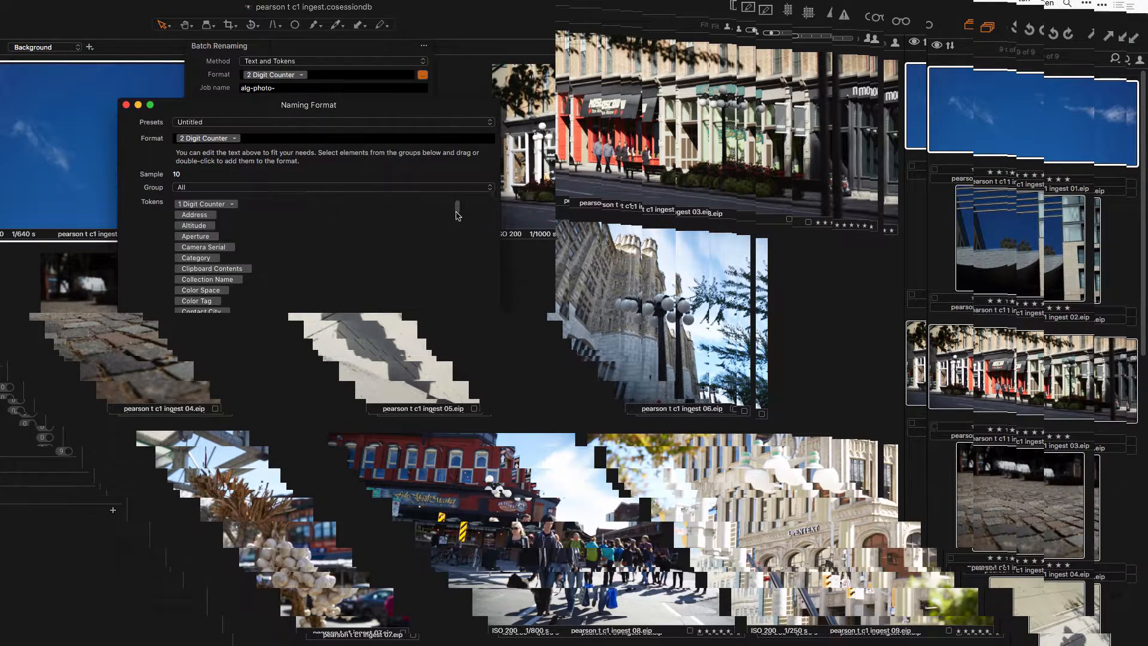
{"action": "left_click_drag", "start_coordinate": [457, 207], "coordinate": [462, 304]}
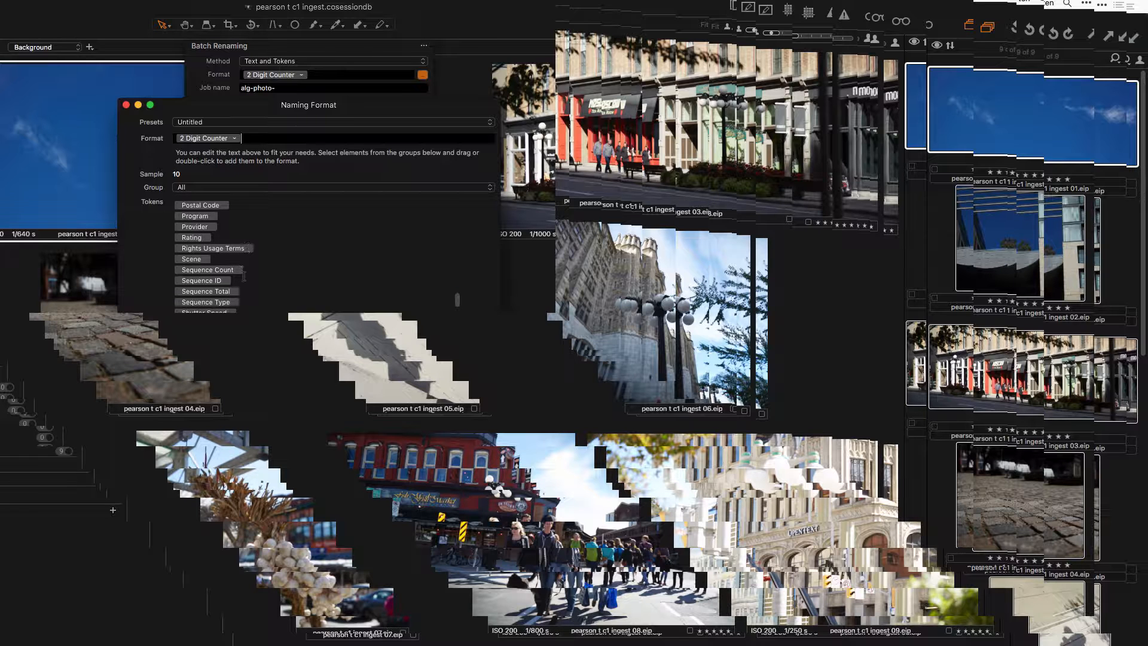
{"action": "left_click_drag", "start_coordinate": [214, 278], "coordinate": [174, 140]}
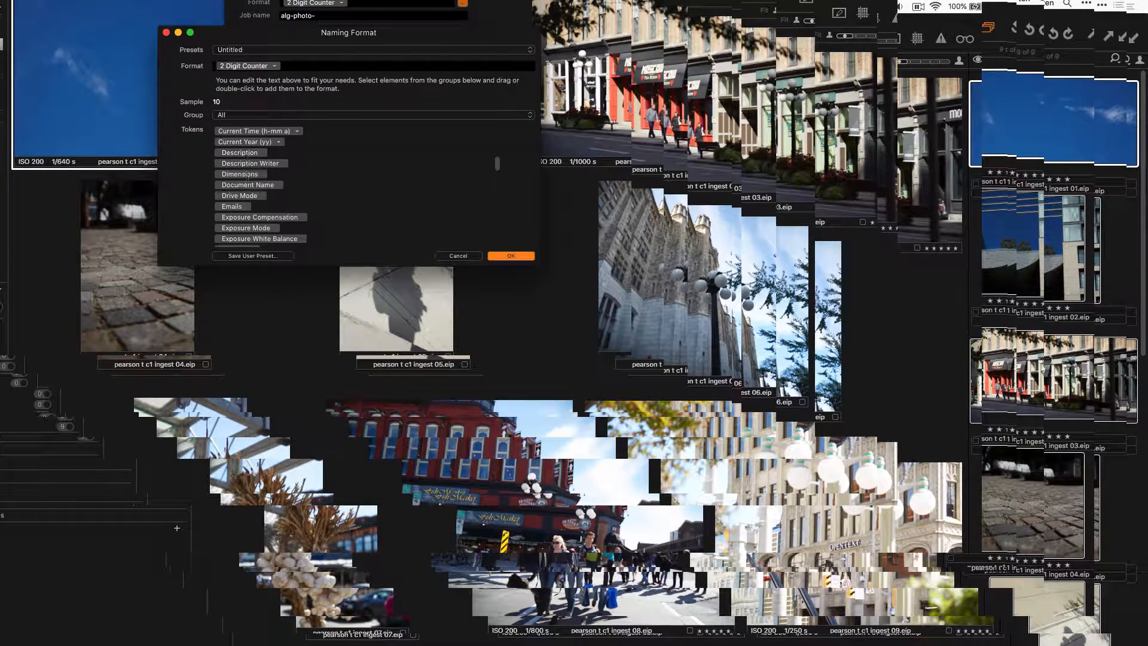
{"action": "left_click_drag", "start_coordinate": [248, 185], "coordinate": [215, 64]}
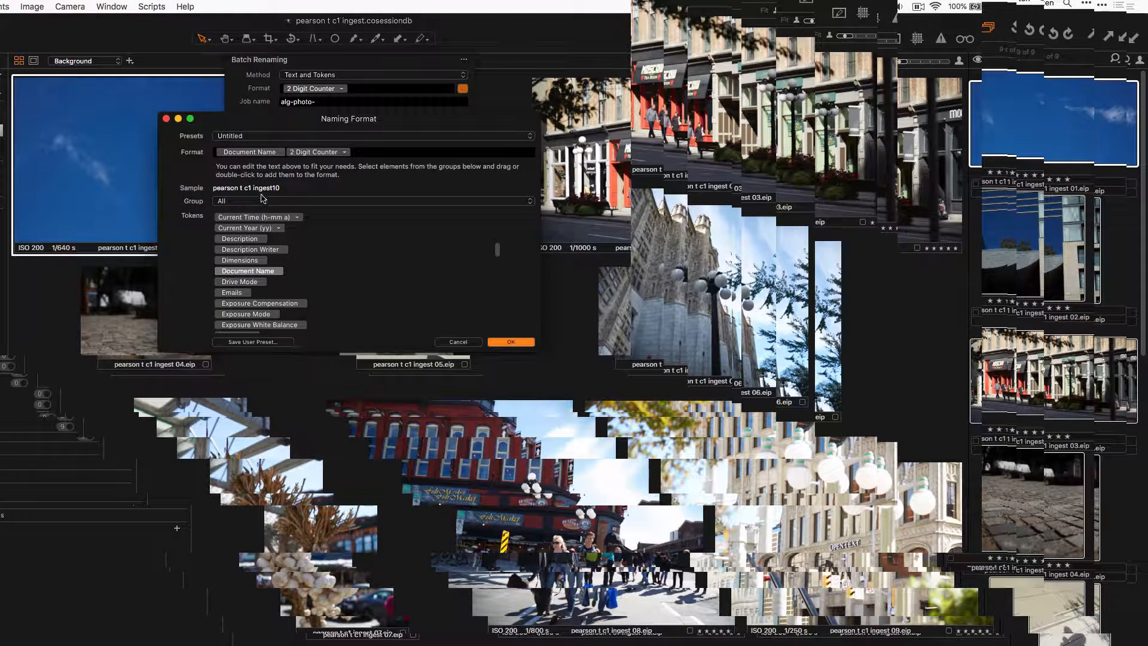
- Put a space after Document Name, replace the counter with a new 2 Digit Counter token, and accept the naming format
{"action": "left_click", "coordinate": [287, 153]}
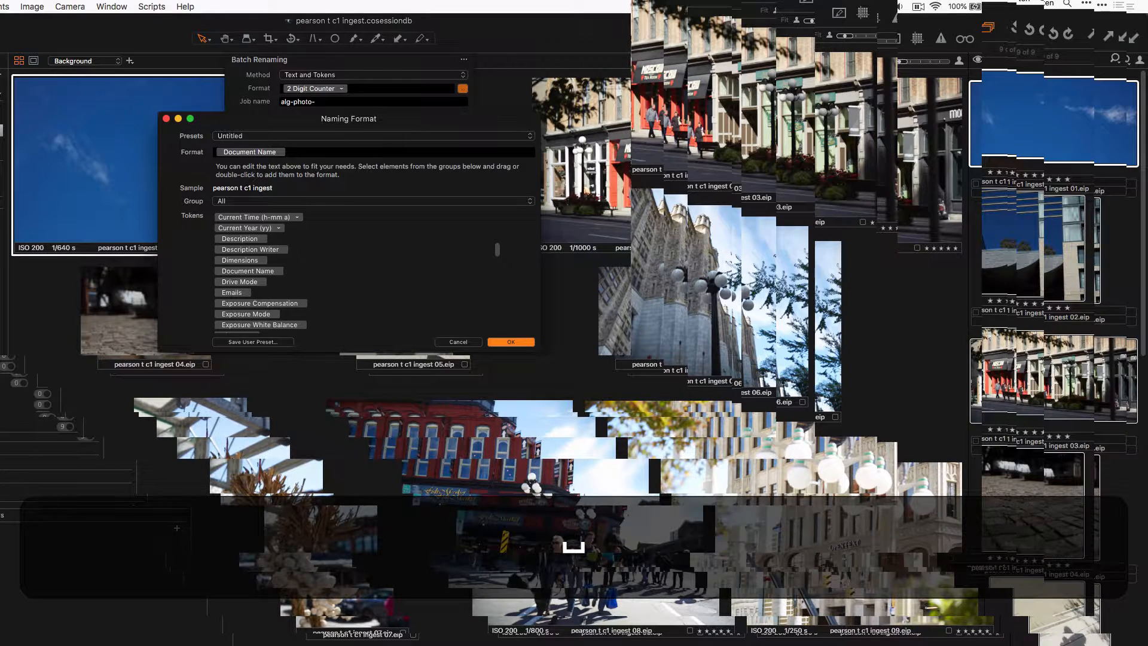
{"action": "left_click_drag", "start_coordinate": [501, 251], "coordinate": [499, 220]}
{"action": "left_click", "coordinate": [272, 218]}
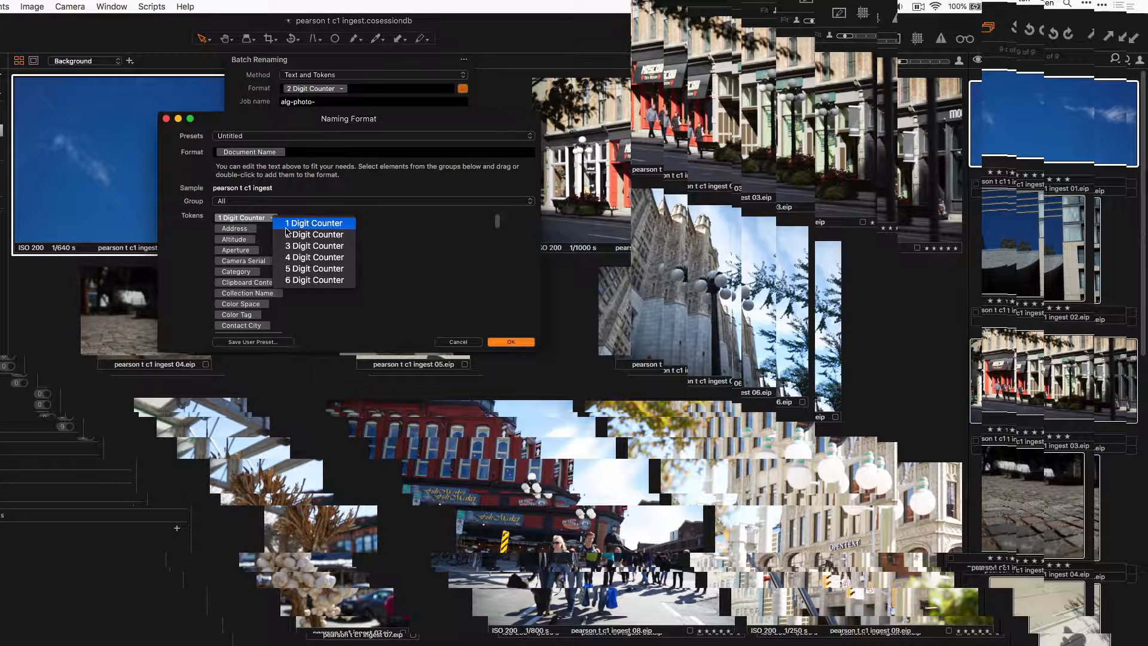
{"action": "left_click", "coordinate": [287, 234]}
{"action": "left_click_drag", "start_coordinate": [250, 220], "coordinate": [306, 149]}
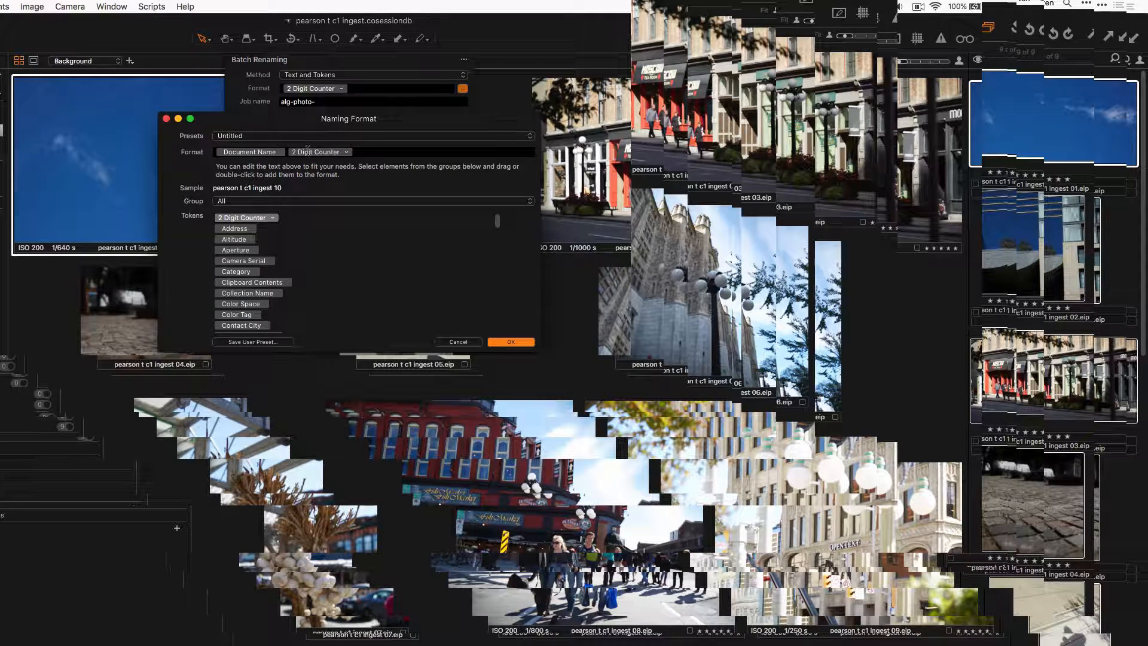
{"action": "left_click", "coordinate": [513, 341]}
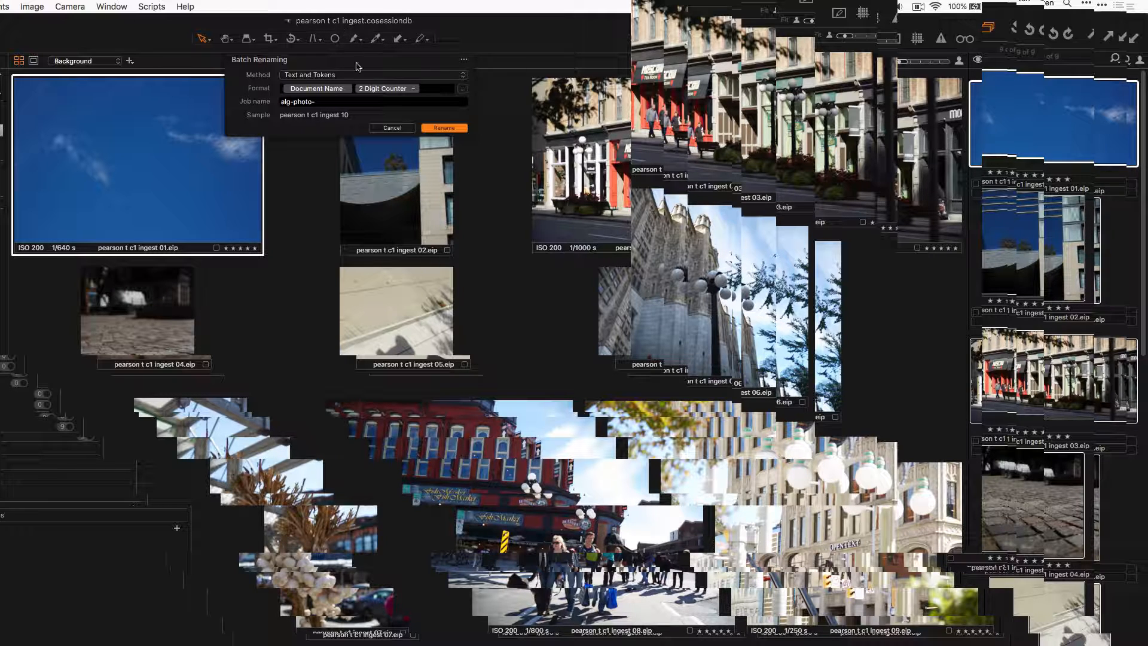
- Reset the rename counter, remove the Document Name token from the format, and cancel the batch rename
{"action": "left_click", "coordinate": [463, 63]}
{"action": "left_click", "coordinate": [478, 73]}
{"action": "left_click", "coordinate": [295, 88]}
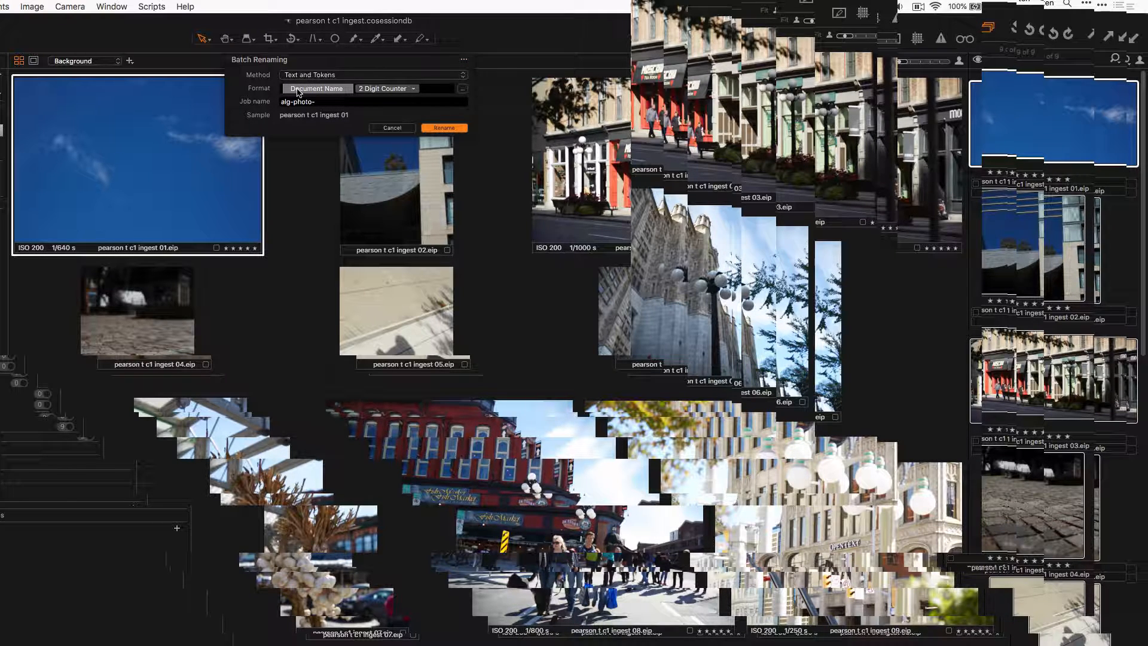
{"action": "key", "text": "BackSpace"}
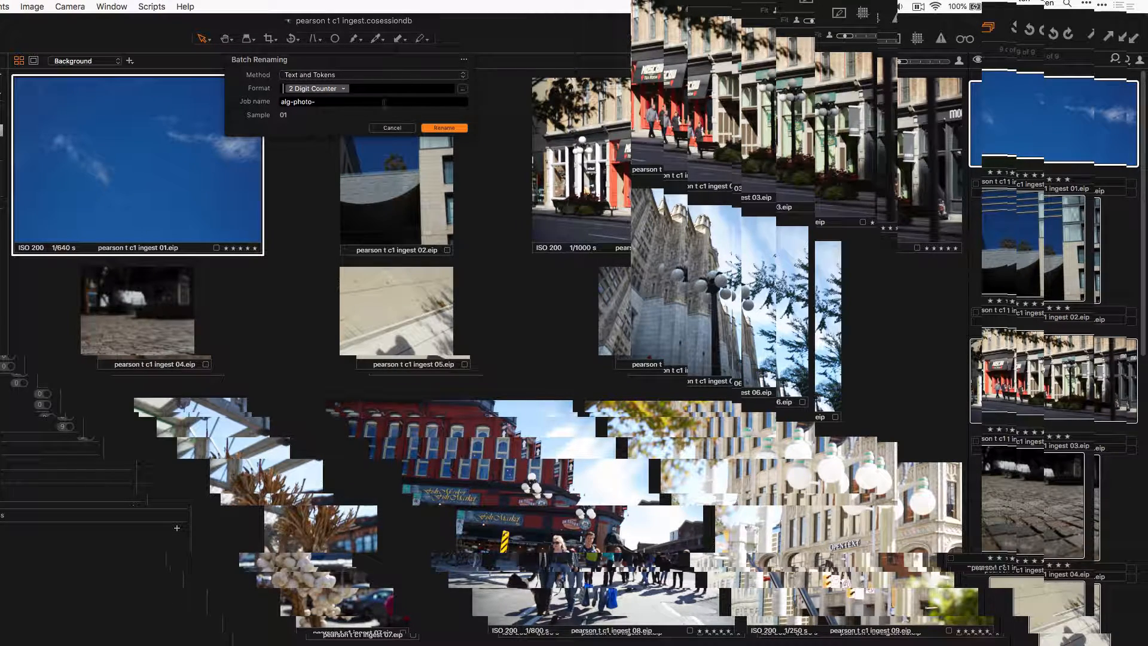
{"action": "left_click", "coordinate": [391, 128]}
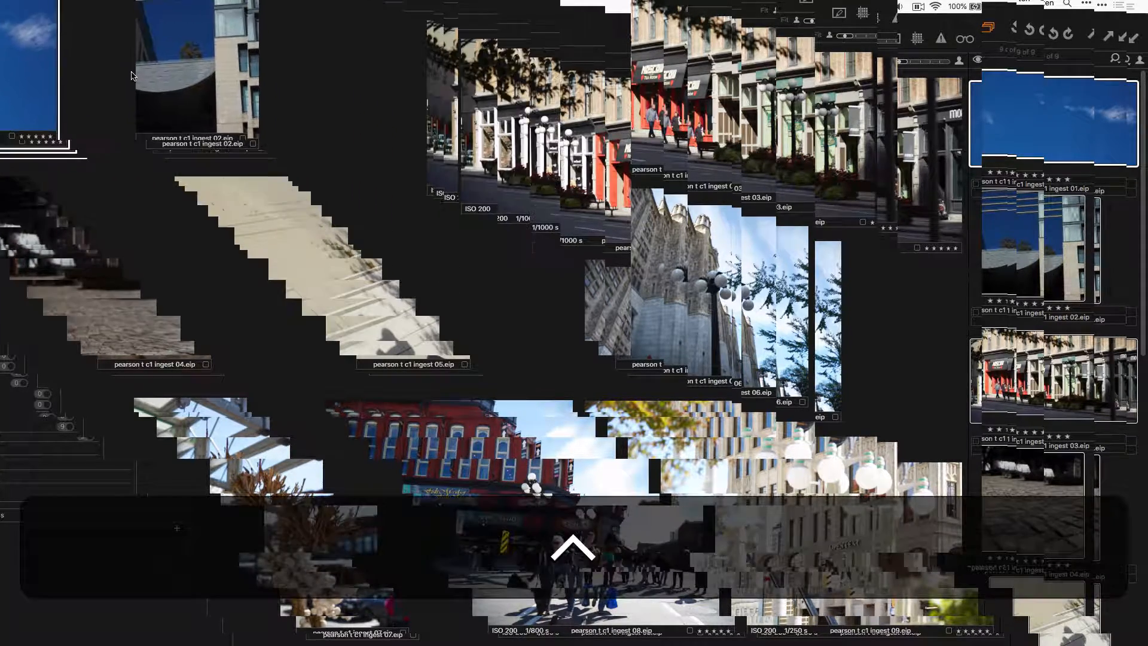